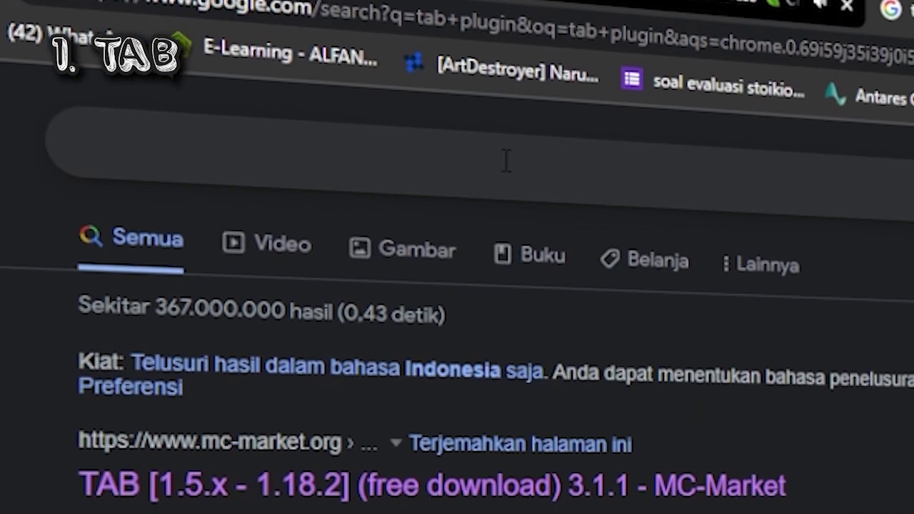
Search Google for 'tab plugin' and scroll through the MC-Market and Spigot results
{"action": "left_click", "coordinate": [506, 161]}
{"action": "type", "text": "tab pl"}
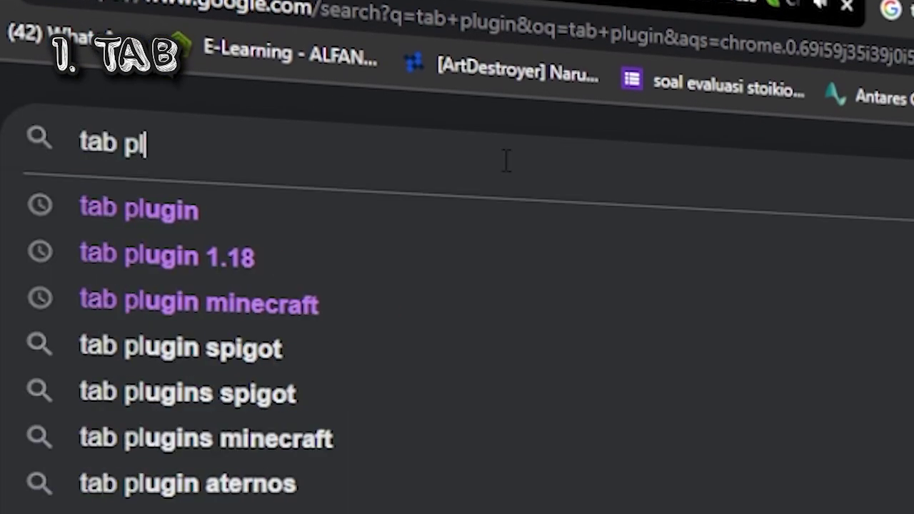
{"action": "type", "text": "ugin"}
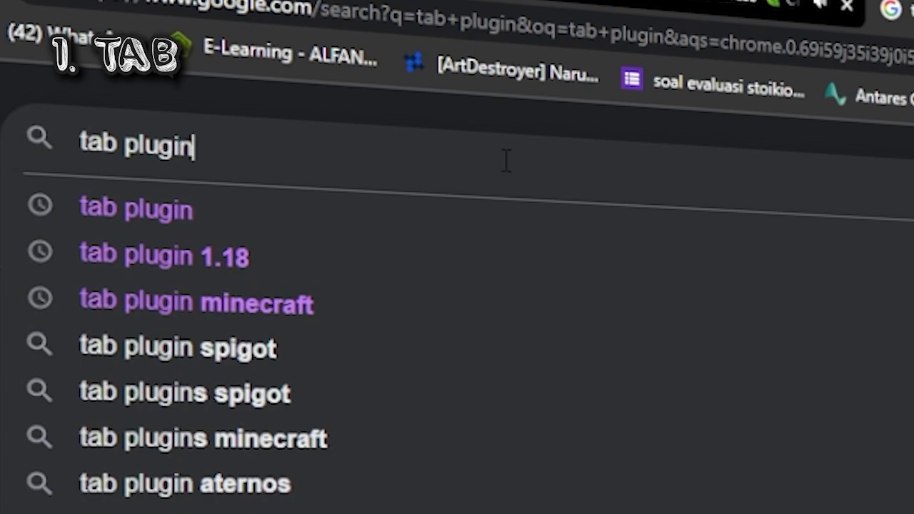
{"action": "key", "text": "Return"}
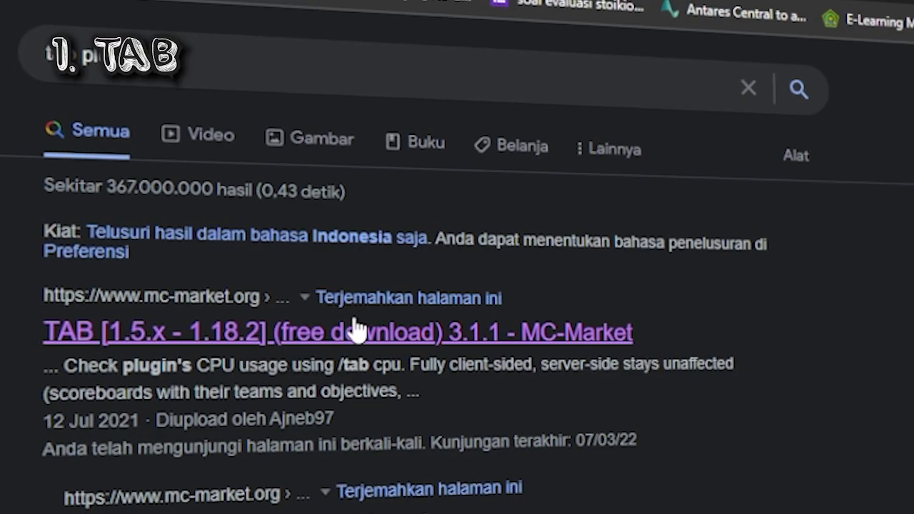
{"action": "scroll", "coordinate": [357, 327], "scroll_direction": "down", "scroll_amount": 1}
{"action": "scroll", "coordinate": [231, 409], "scroll_direction": "down", "scroll_amount": 5}
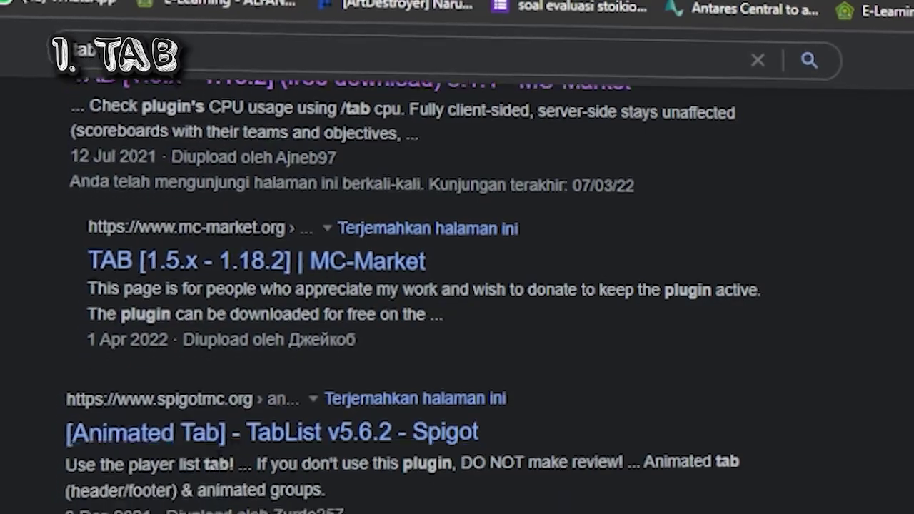
{"action": "scroll", "coordinate": [282, 428], "scroll_direction": "down", "scroll_amount": 3}
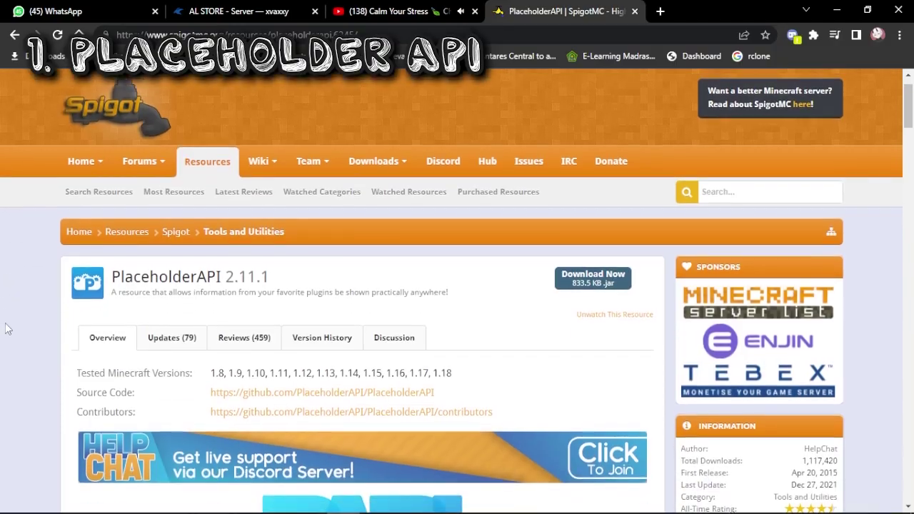
Draw two more handwritten letter strokes on the grey 120 × 120 smiley logo
{"action": "scroll", "coordinate": [7, 329], "scroll_direction": "down", "scroll_amount": 2}
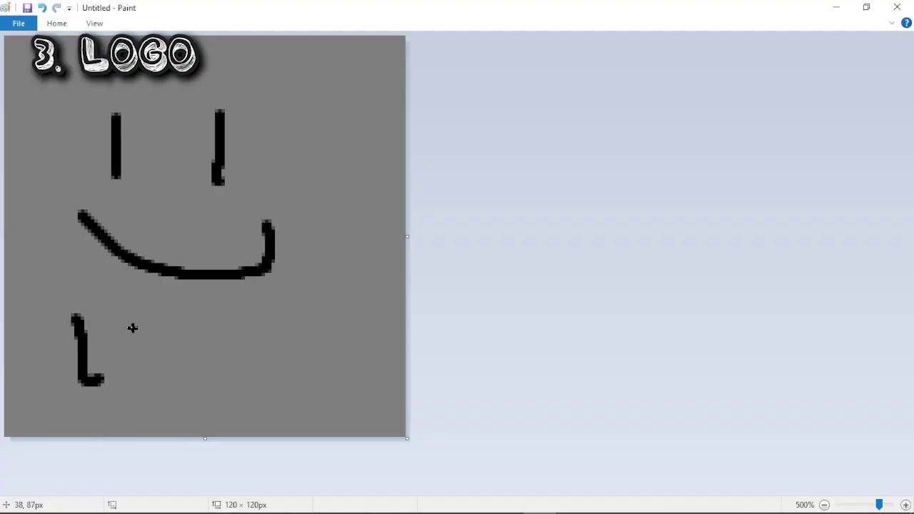
{"action": "mouse_move", "coordinate": [201, 322]}
{"action": "left_mouse_down"}
{"action": "mouse_move", "coordinate": [203, 364]}
{"action": "mouse_move", "coordinate": [184, 406]}
{"action": "left_mouse_up"}
{"action": "left_click_drag", "start_coordinate": [246, 319], "coordinate": [268, 364]}
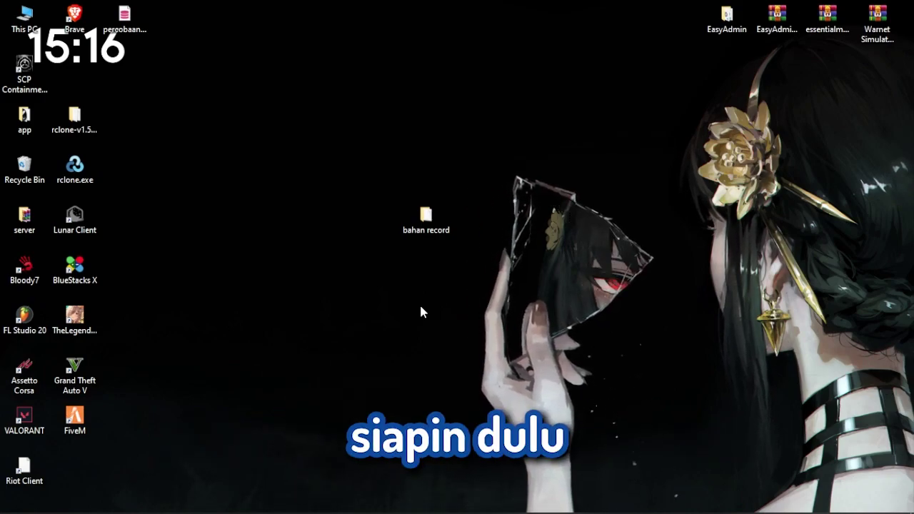
Open the bahan record folder and confirm in Properties that the kitten JPG is 920 × 1149
{"action": "left_click", "coordinate": [424, 218]}
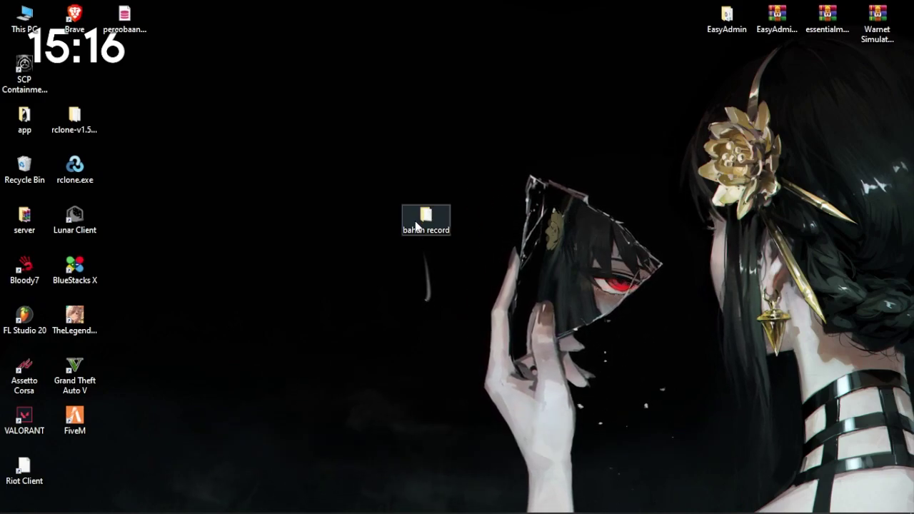
{"action": "double_click", "coordinate": [416, 223]}
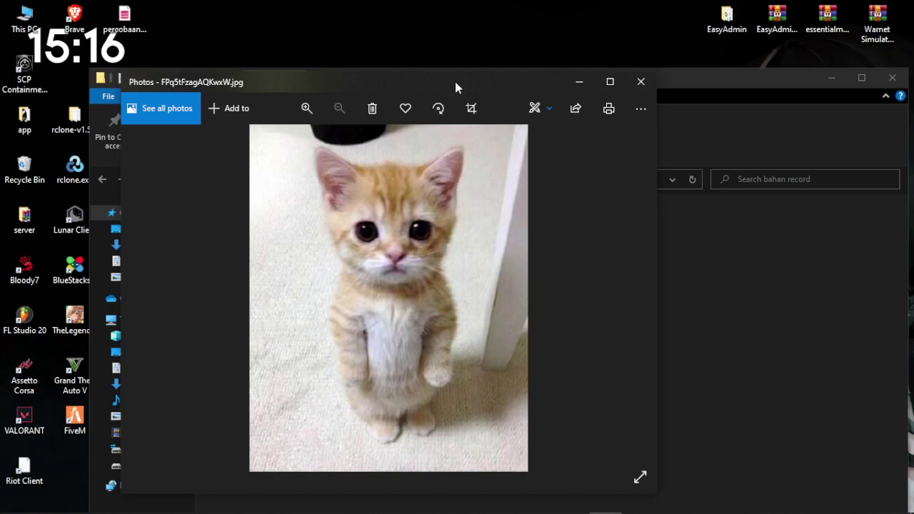
{"action": "left_click_drag", "start_coordinate": [456, 79], "coordinate": [498, 104]}
{"action": "left_click", "coordinate": [393, 198]}
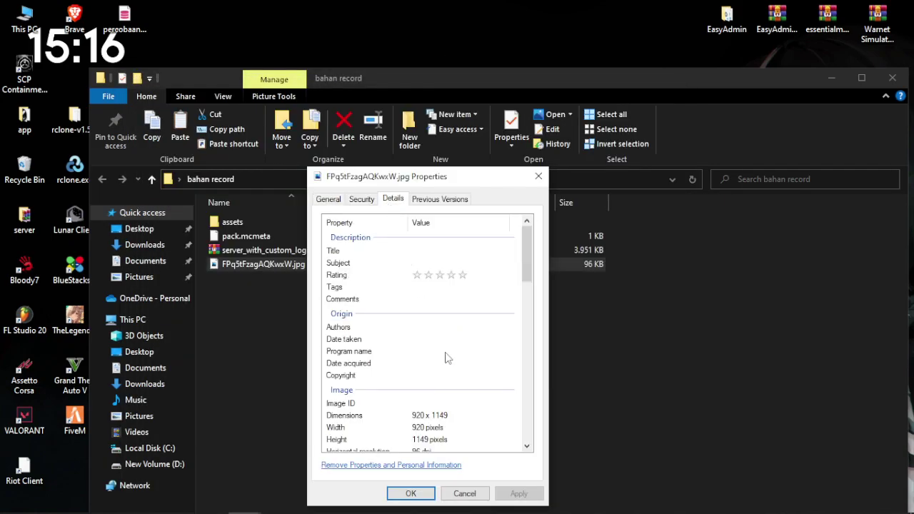
{"action": "scroll", "coordinate": [445, 357], "scroll_direction": "down", "scroll_amount": 4}
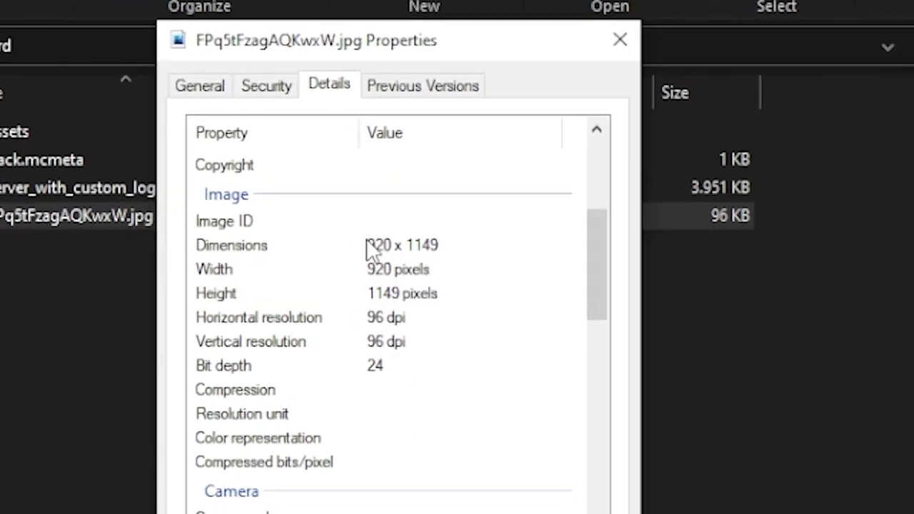
{"action": "left_click", "coordinate": [430, 247]}
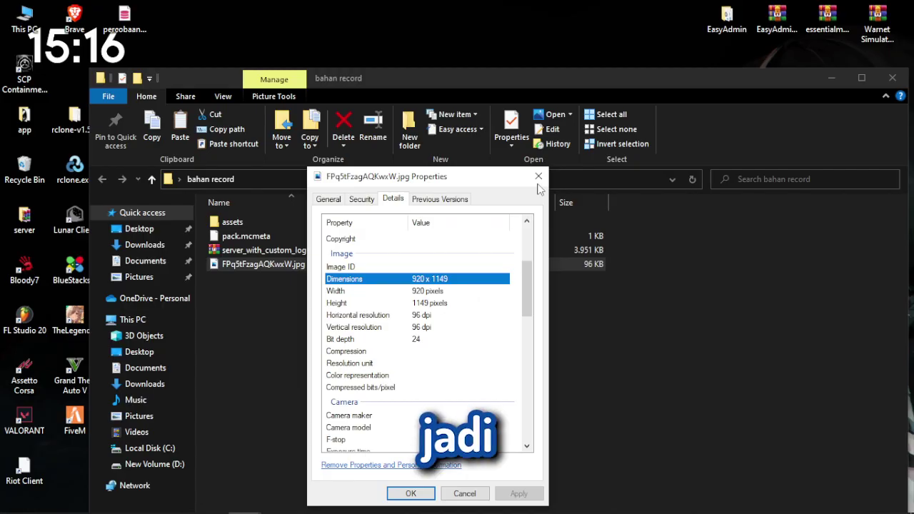
{"action": "left_click", "coordinate": [412, 490]}
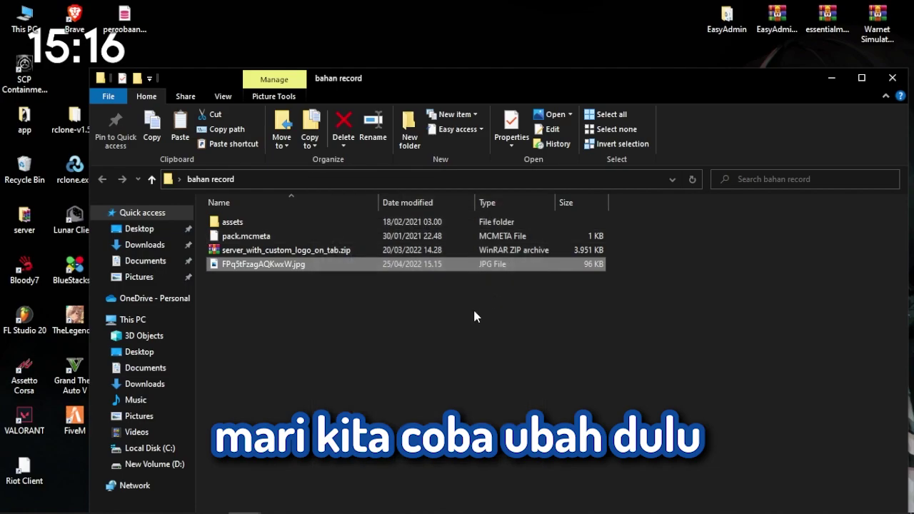
Rename the kitten JPG to dudul.png and preview it in Photos
{"action": "right_click", "coordinate": [227, 263]}
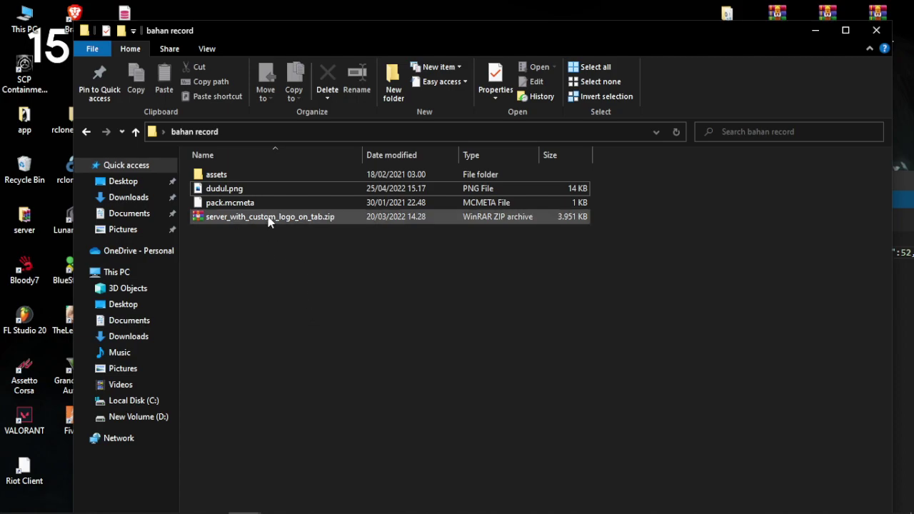
{"action": "right_click", "coordinate": [261, 191]}
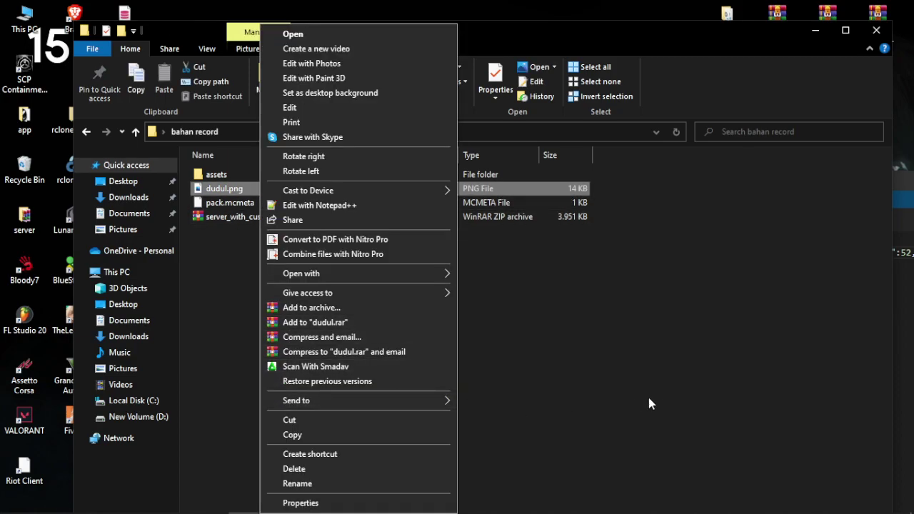
{"action": "left_click", "coordinate": [650, 397]}
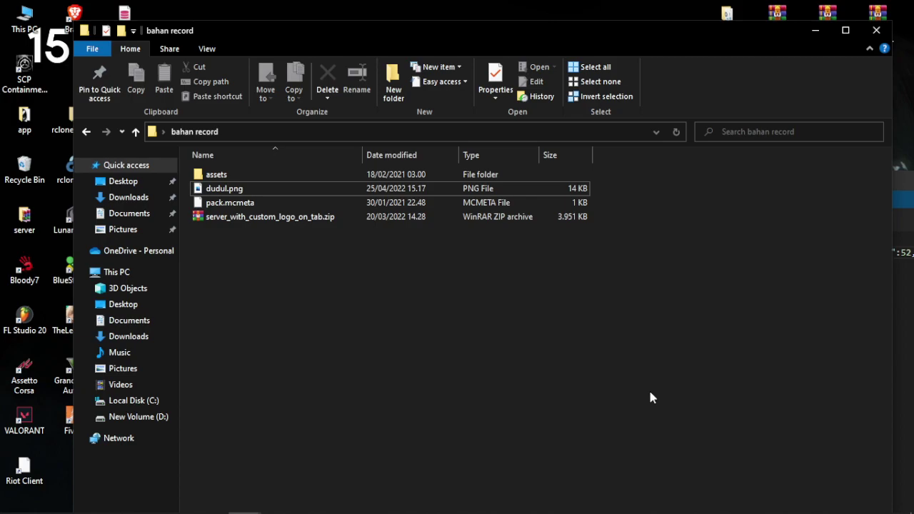
{"action": "left_click", "coordinate": [237, 195]}
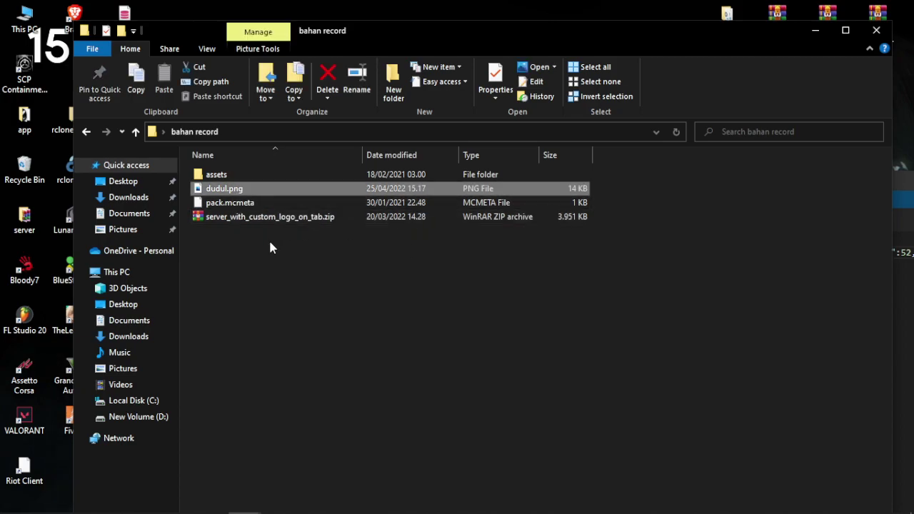
{"action": "double_click", "coordinate": [244, 190]}
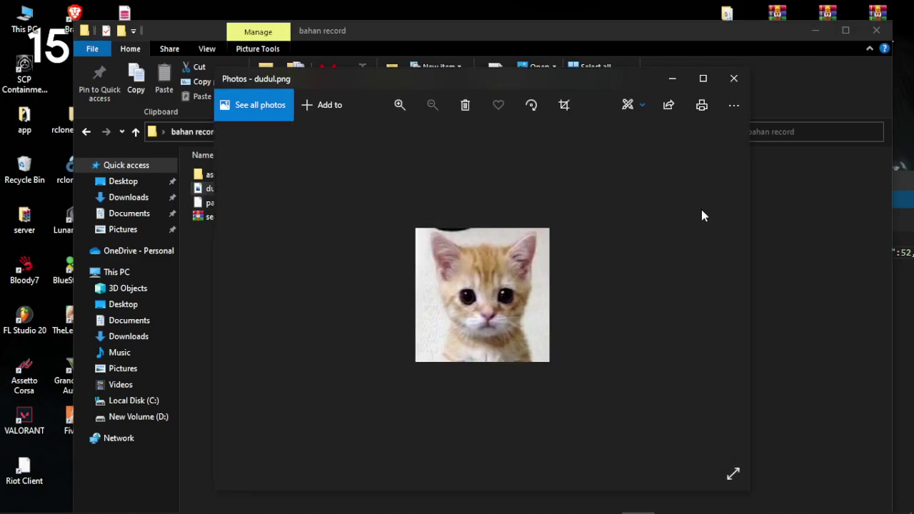
{"action": "left_click", "coordinate": [730, 86]}
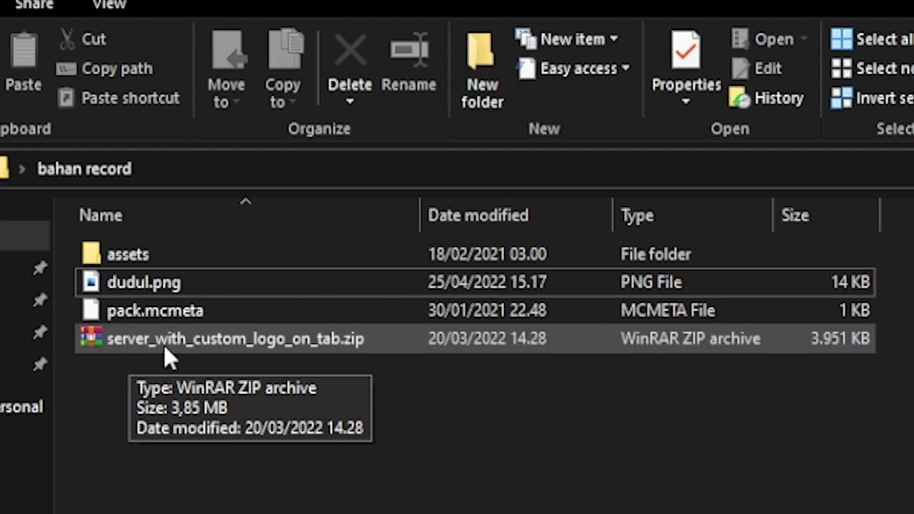
Open the resource pack's assets folder inside bahan record
{"action": "left_click", "coordinate": [253, 217]}
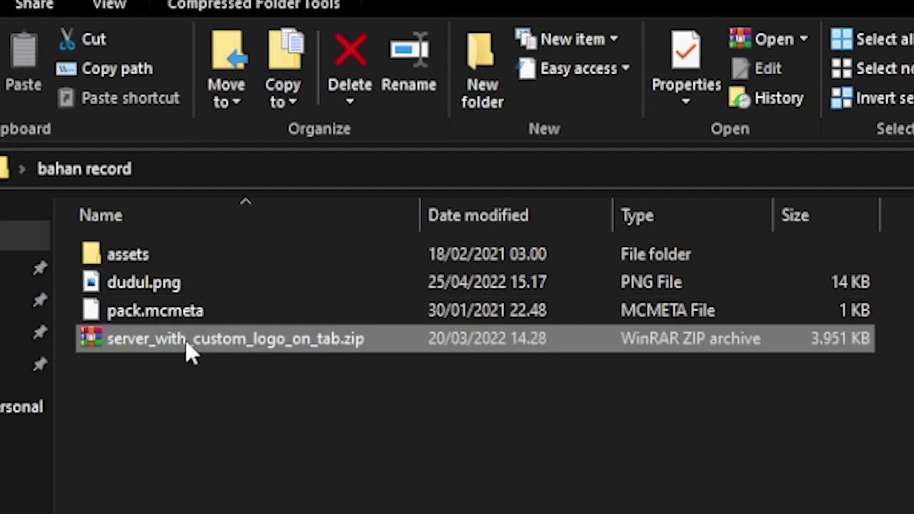
{"action": "left_click", "coordinate": [250, 379]}
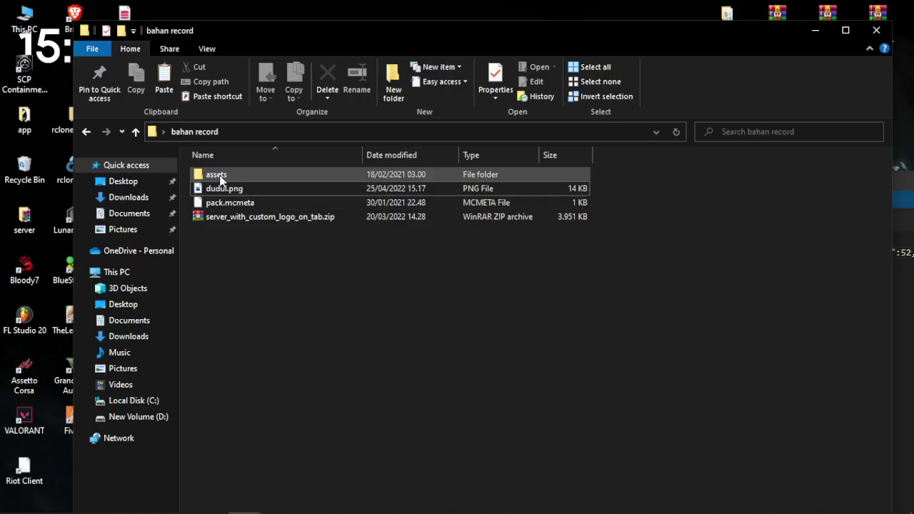
{"action": "double_click", "coordinate": [221, 180]}
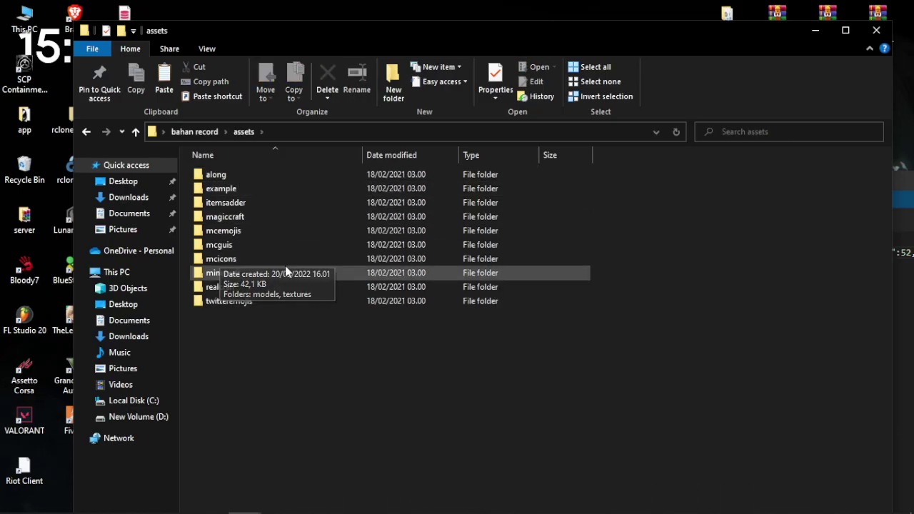
Paste dudul.png into assets/along/textures/font beside jeremy.png
{"action": "double_click", "coordinate": [227, 177]}
{"action": "double_click", "coordinate": [227, 190]}
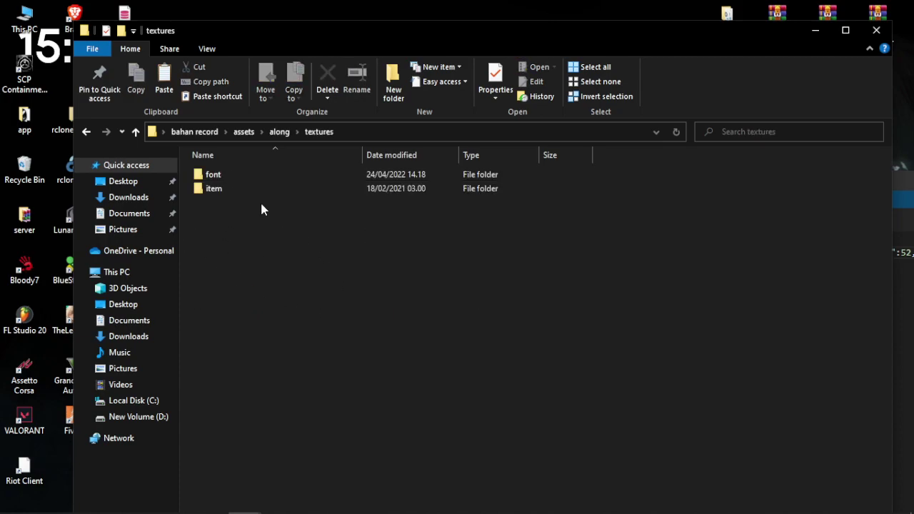
{"action": "double_click", "coordinate": [257, 182]}
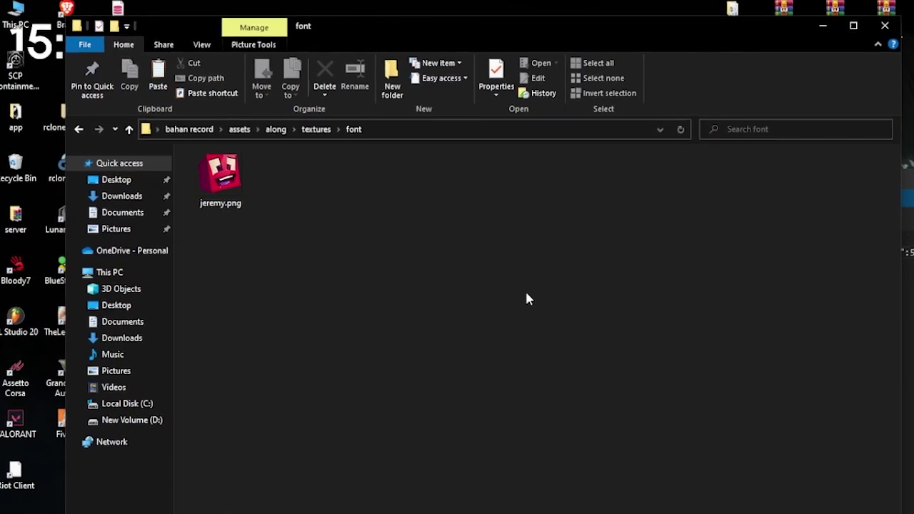
{"action": "right_click", "coordinate": [400, 251]}
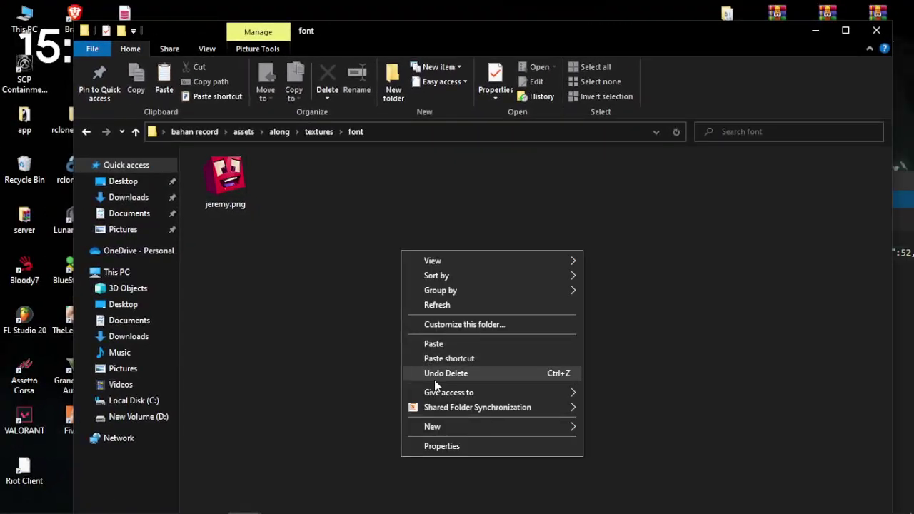
{"action": "left_click", "coordinate": [432, 344]}
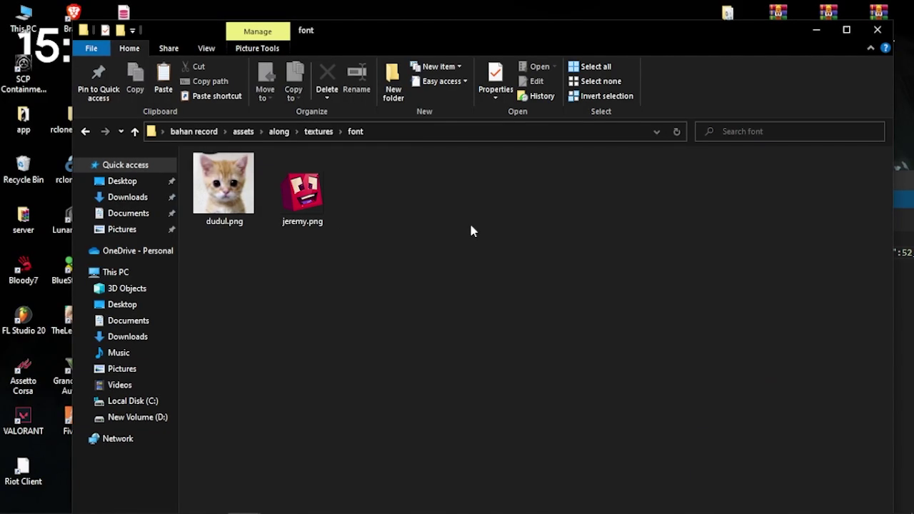
Go back up to the assets folder and open the minecraft folder
{"action": "left_click", "coordinate": [318, 131]}
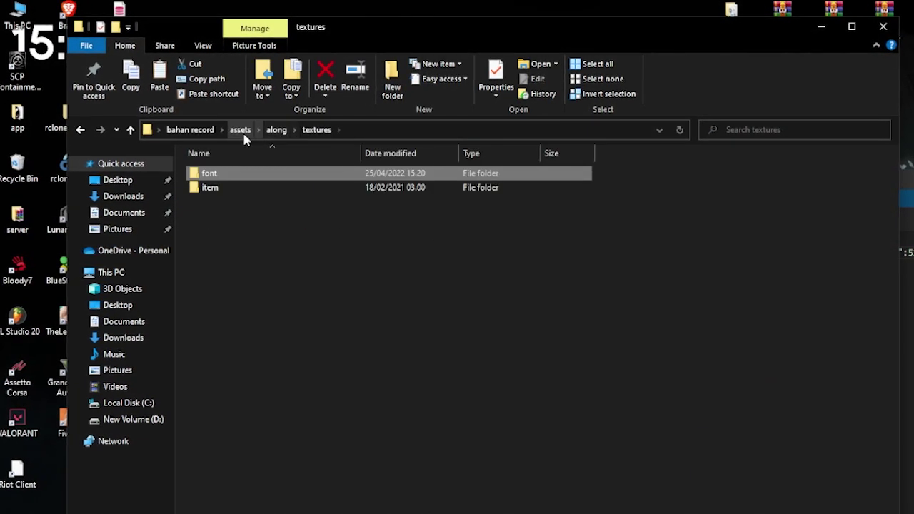
{"action": "left_click", "coordinate": [242, 131]}
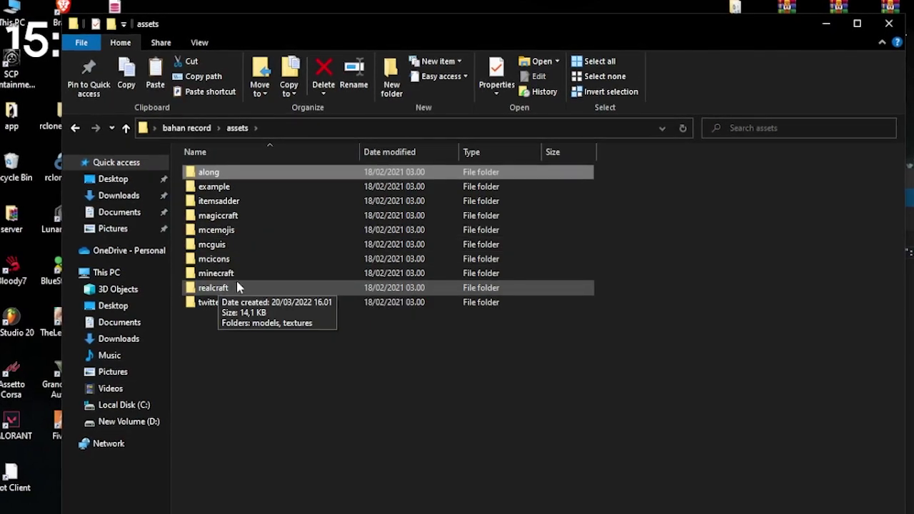
{"action": "double_click", "coordinate": [240, 272]}
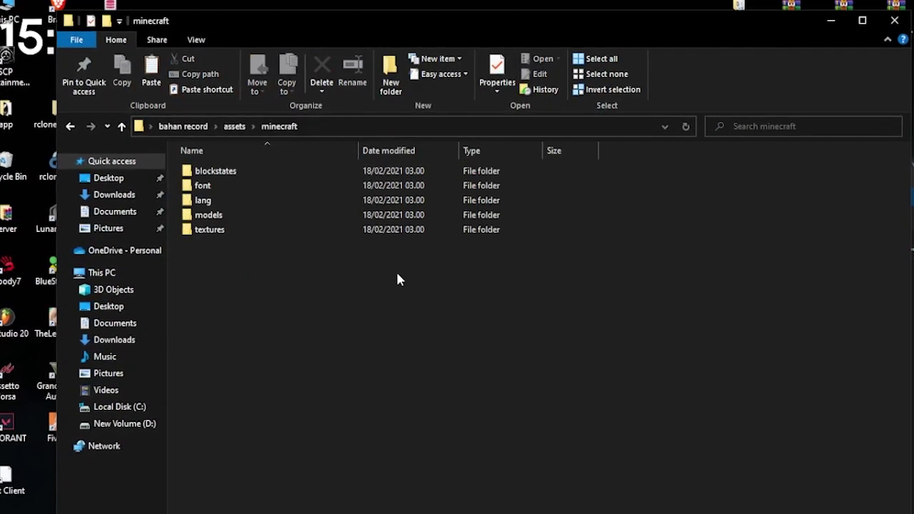
Open the minecraft font folder's default.json and maximize the VS Code window
{"action": "left_click", "coordinate": [221, 185]}
{"action": "double_click", "coordinate": [218, 187]}
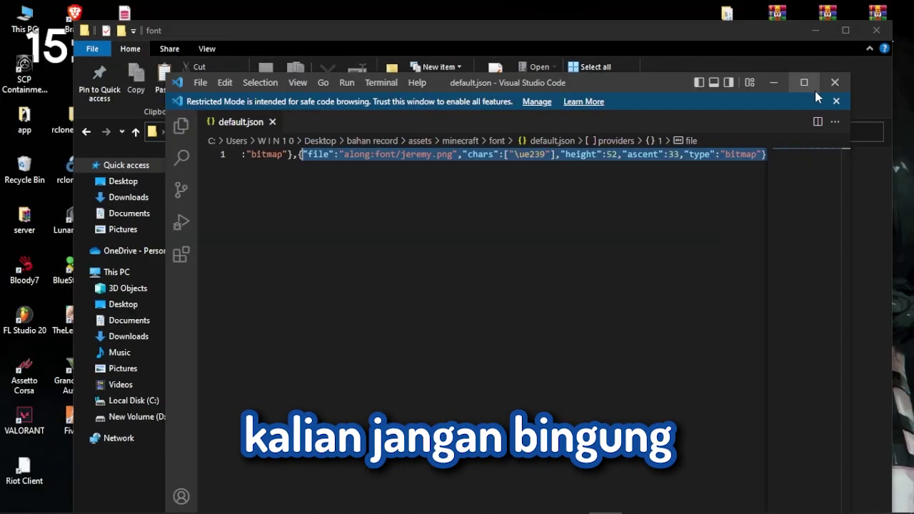
{"action": "left_click", "coordinate": [812, 89]}
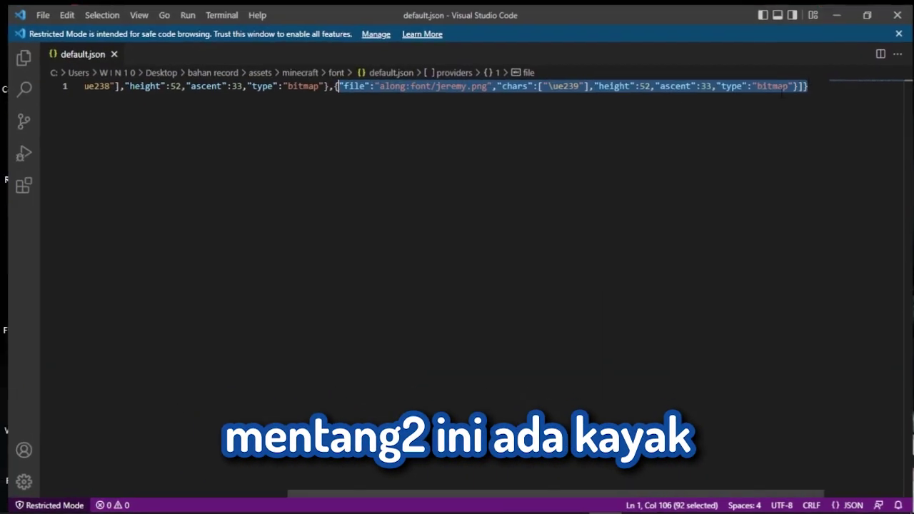
Scroll along line 1 to review the baal.png and jeremy.png provider entries
{"action": "left_click_drag", "start_coordinate": [351, 494], "coordinate": [136, 428]}
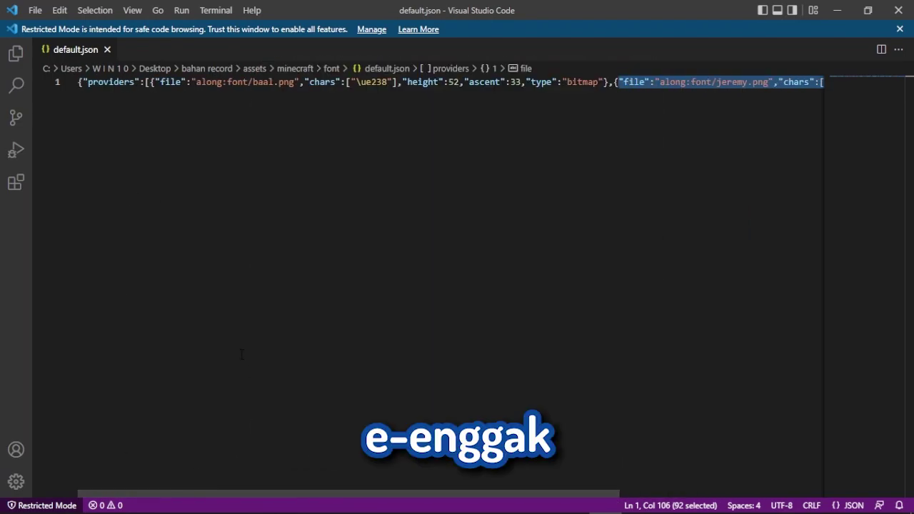
{"action": "left_click_drag", "start_coordinate": [79, 380], "coordinate": [129, 442]}
{"action": "scroll", "coordinate": [188, 133], "scroll_direction": "right", "scroll_amount": 5}
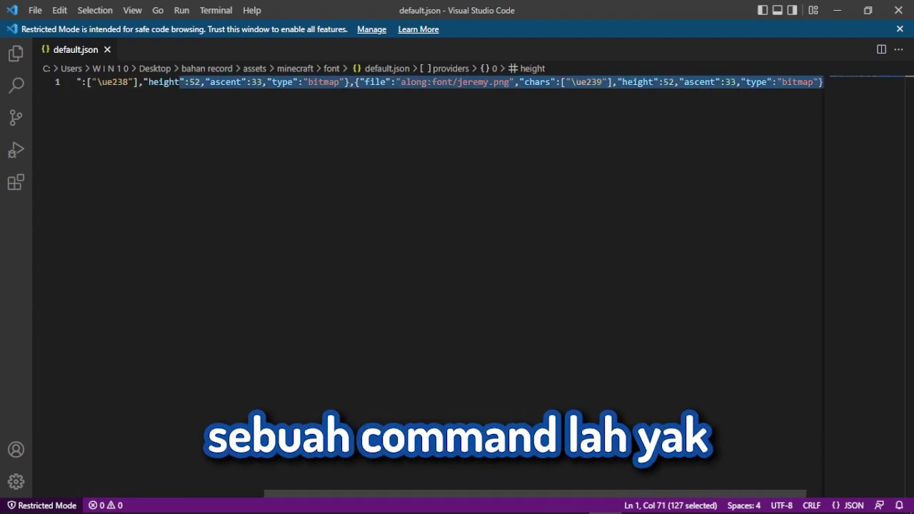
{"action": "key", "text": "End"}
{"action": "scroll", "coordinate": [355, 286], "scroll_direction": "left", "scroll_amount": 5}
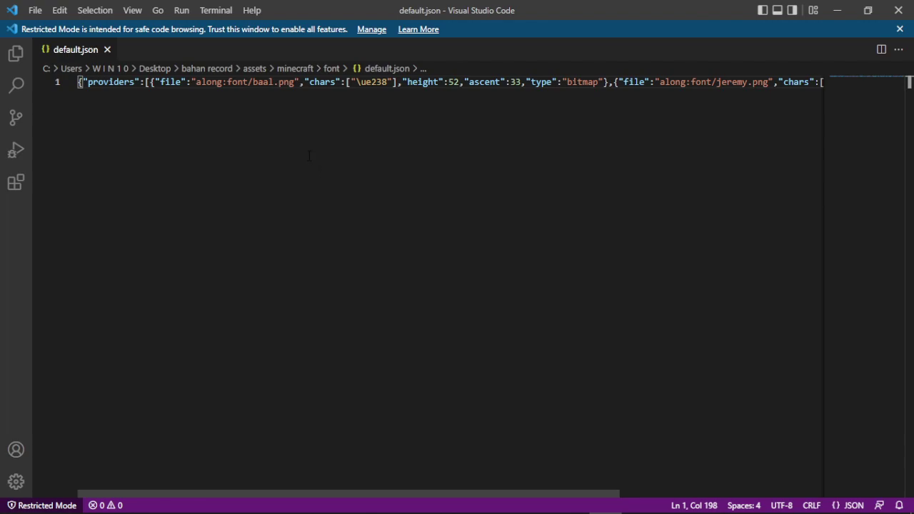
Select within the along:font/baal.png path of the first provider
{"action": "left_click_drag", "start_coordinate": [196, 81], "coordinate": [294, 81]}
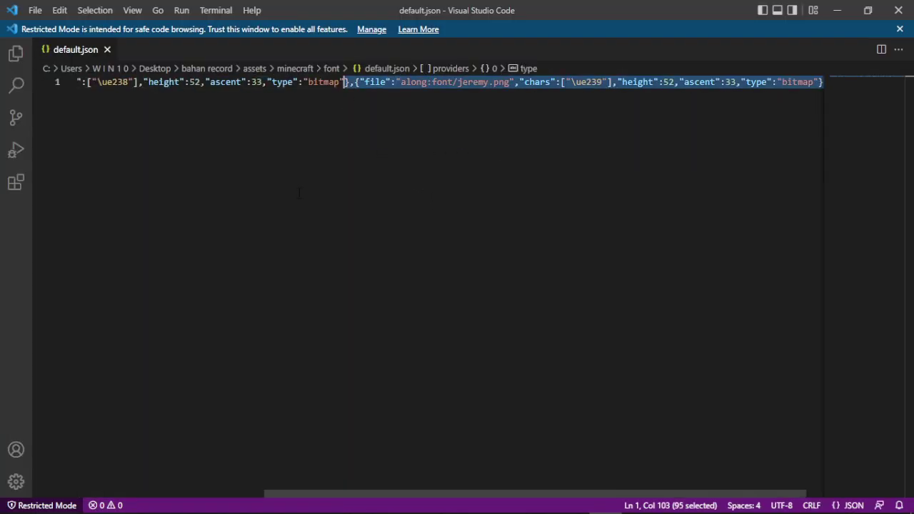
{"action": "left_click_drag", "start_coordinate": [390, 491], "coordinate": [293, 274]}
{"action": "key", "text": "shift+Left"}
{"action": "key", "text": "shift+Left"}
{"action": "key", "text": "shift+Left"}
{"action": "key", "text": "shift+Left"}
{"action": "key", "text": "shift+Left"}
{"action": "key", "text": "shift+Left"}
{"action": "key", "text": "shift+Left"}
{"action": "key", "text": "shift+Left"}
{"action": "key", "text": "shift+Left"}
{"action": "key", "text": "shift+Left"}
{"action": "key", "text": "shift+Left"}
{"action": "key", "text": "shift+Left"}
{"action": "key", "text": "shift+Left"}
{"action": "key", "text": "shift+Left"}
{"action": "key", "text": "shift+Left"}
{"action": "key", "text": "shift+Left"}
{"action": "key", "text": "shift+Left"}
{"action": "key", "text": "shift+Left"}
{"action": "key", "text": "shift+Left"}
{"action": "key", "text": "shift+Left"}
{"action": "key", "text": "shift+Left"}
{"action": "key", "text": "shift+Left"}
{"action": "key", "text": "shift+Left"}
{"action": "key", "text": "shift+Left"}
{"action": "key", "text": "shift+Left"}
{"action": "key", "text": "shift+Left"}
{"action": "key", "text": "shift+Left"}
{"action": "key", "text": "shift+Left"}
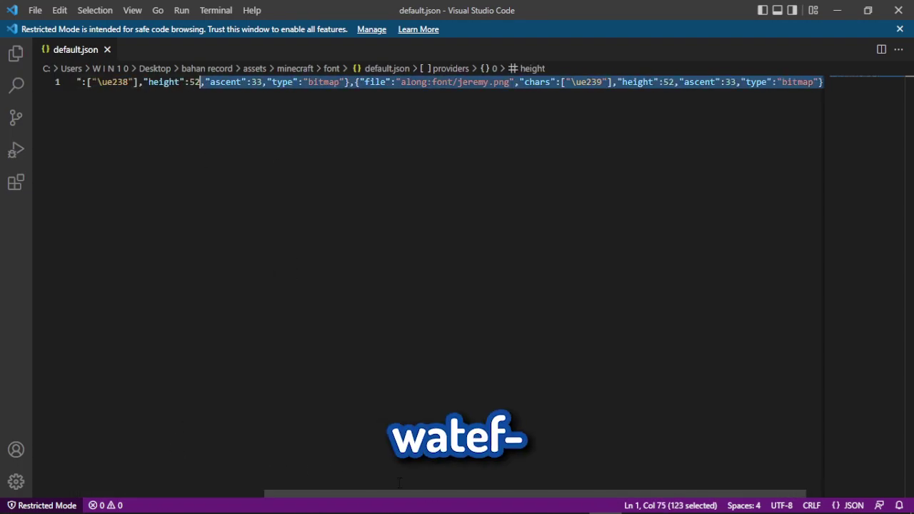
{"action": "key", "text": "Home"}
{"action": "left_click", "coordinate": [210, 82]}
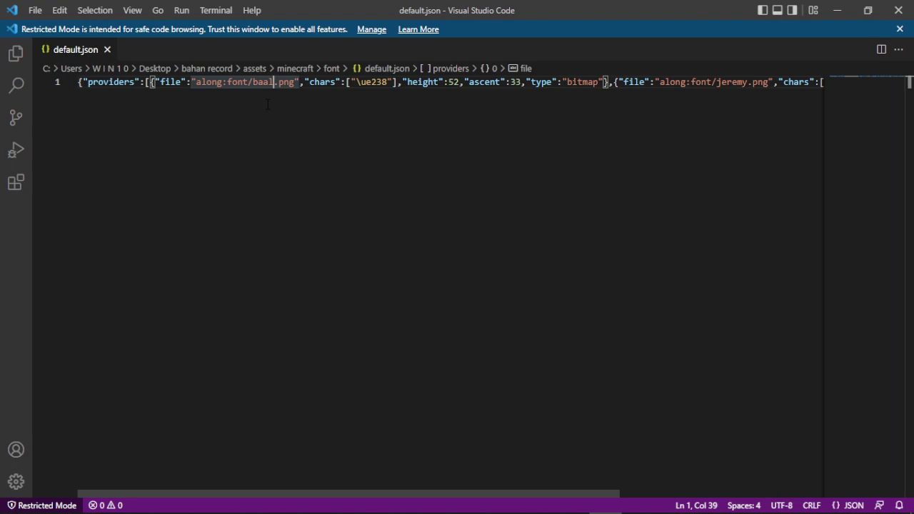
Change the first glyph to along:font/dudul.png with \ue666 and save default.json
{"action": "key", "text": "BackSpace"}
{"action": "key", "text": "BackSpace"}
{"action": "key", "text": "BackSpace"}
{"action": "key", "text": "BackSpace"}
{"action": "type", "text": "dudul"}
{"action": "left_click", "coordinate": [361, 82]}
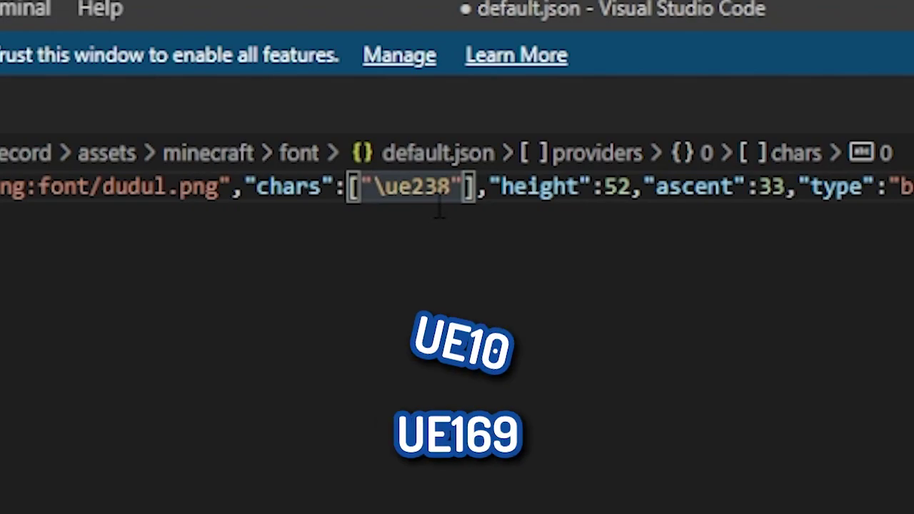
{"action": "type", "text": ""}
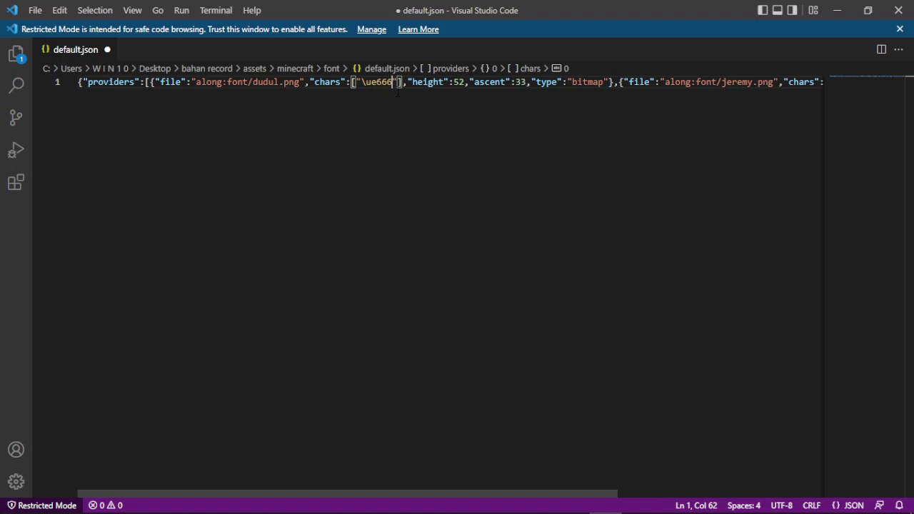
{"action": "key", "text": "shift+Left"}
{"action": "key", "text": "shift+Left"}
{"action": "key", "text": "shift+Left"}
{"action": "key", "text": "shift+Left"}
{"action": "key", "text": "shift+Left"}
{"action": "key", "text": "shift+Left"}
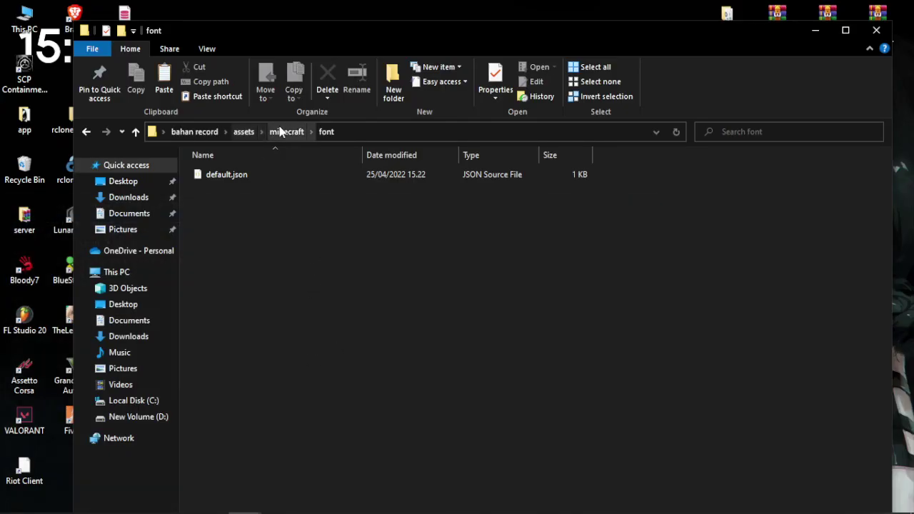
{"action": "left_click", "coordinate": [281, 132]}
Select assets and pack.mcmeta in the pack folder and choose Add to archive
{"action": "key", "text": "alt+Up"}
{"action": "key", "text": "alt+Up"}
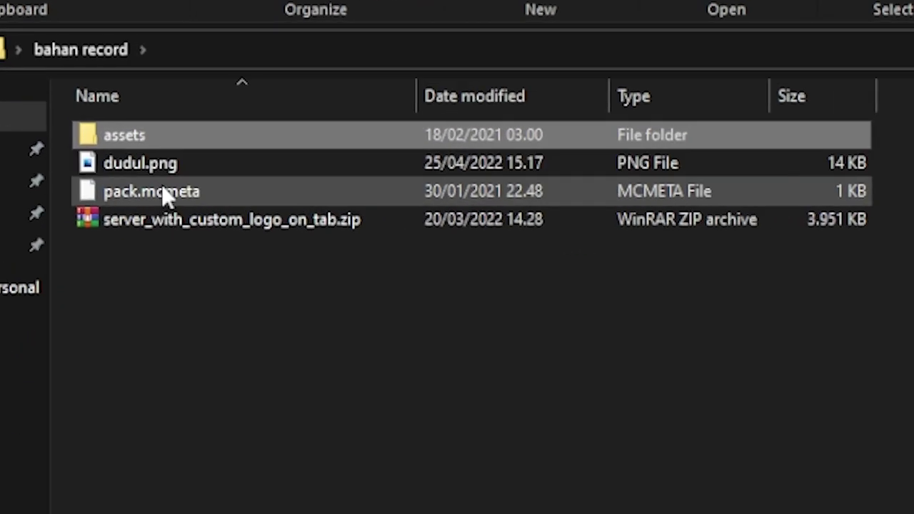
{"action": "left_click", "coordinate": [442, 203], "text": "ctrl"}
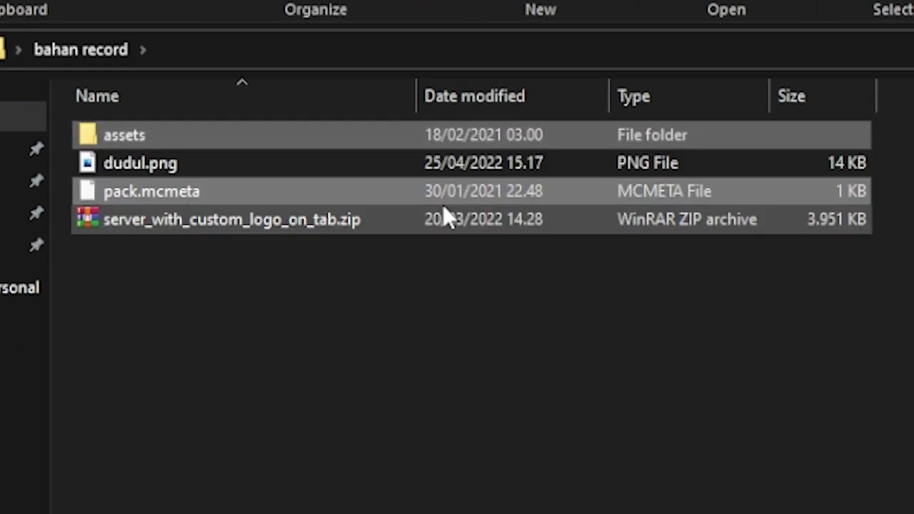
{"action": "right_click", "coordinate": [441, 203]}
{"action": "left_click", "coordinate": [424, 277]}
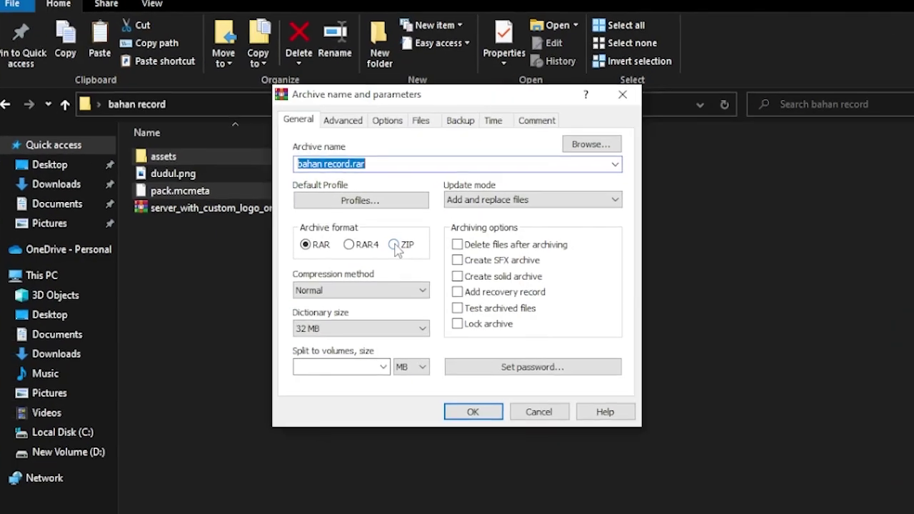
Create a ZIP-format archive named dudul.zip from assets and pack.mcmeta
{"action": "left_click", "coordinate": [410, 248]}
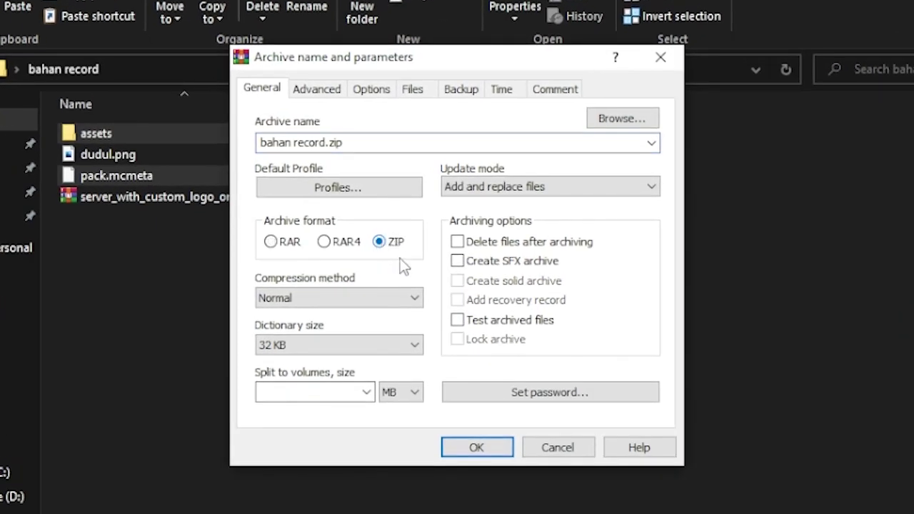
{"action": "double_click", "coordinate": [318, 142]}
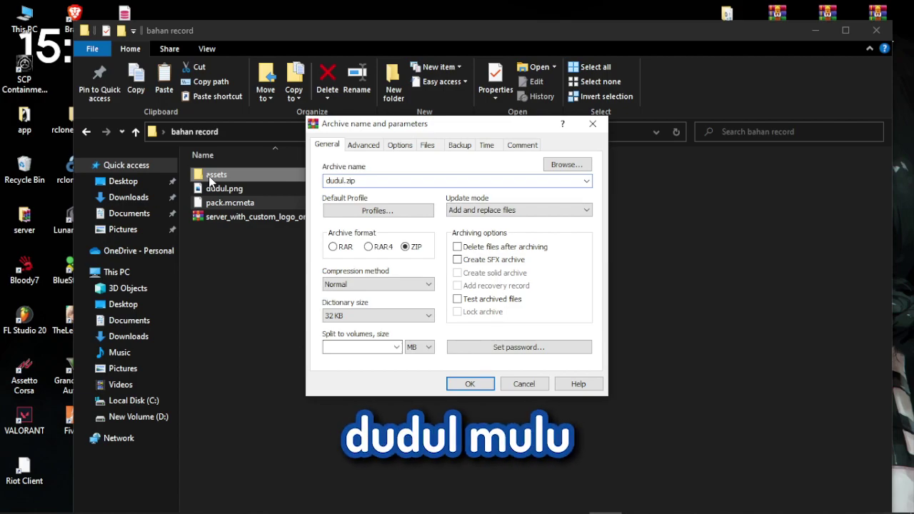
{"action": "left_click", "coordinate": [468, 385]}
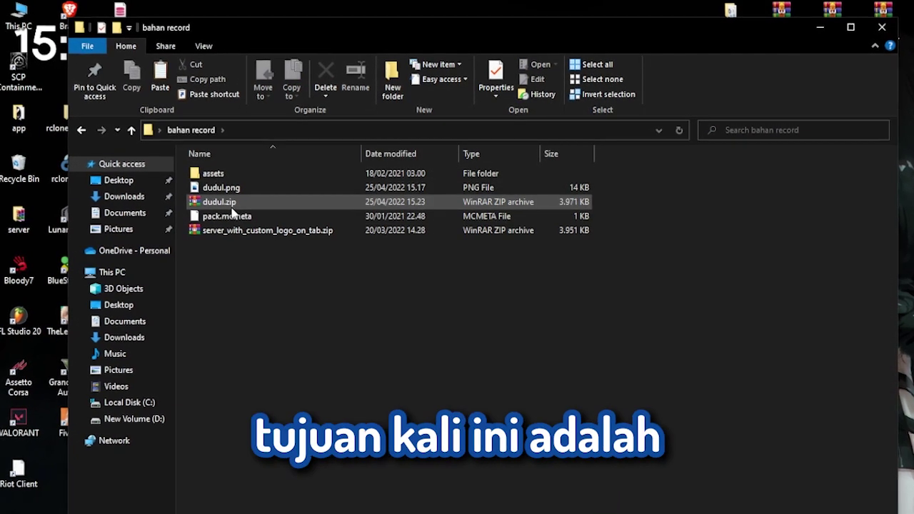
Copy dudul.zip and open the %appdata% Roaming folder
{"action": "left_click", "coordinate": [231, 206]}
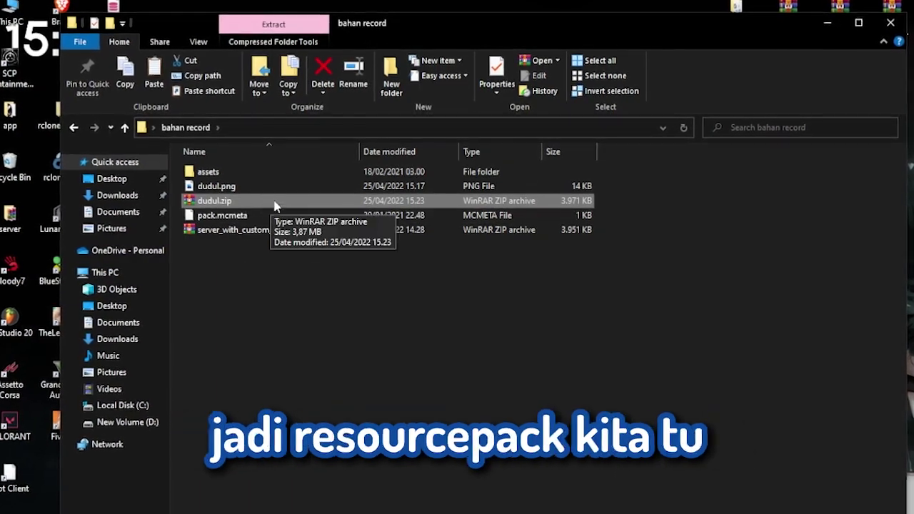
{"action": "left_click", "coordinate": [327, 407]}
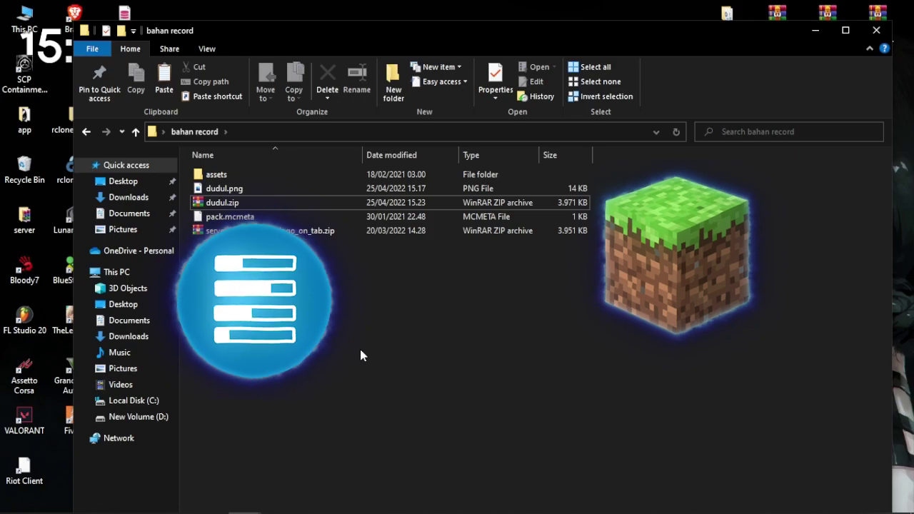
{"action": "key", "text": "super"}
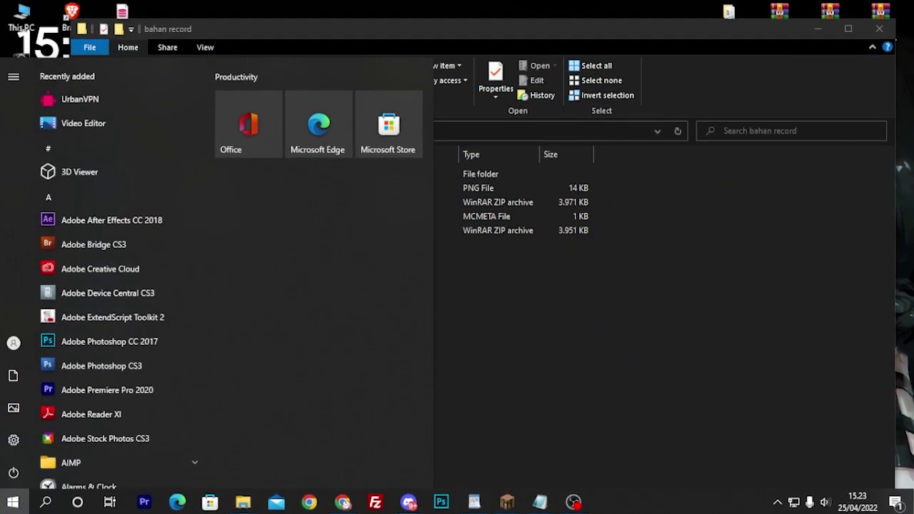
{"action": "type", "text": "%appdata%"}
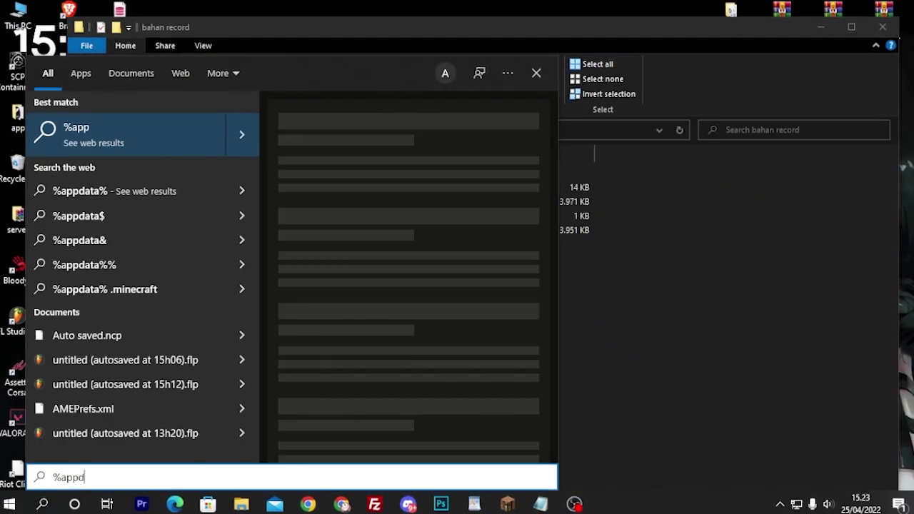
{"action": "key", "text": "Return"}
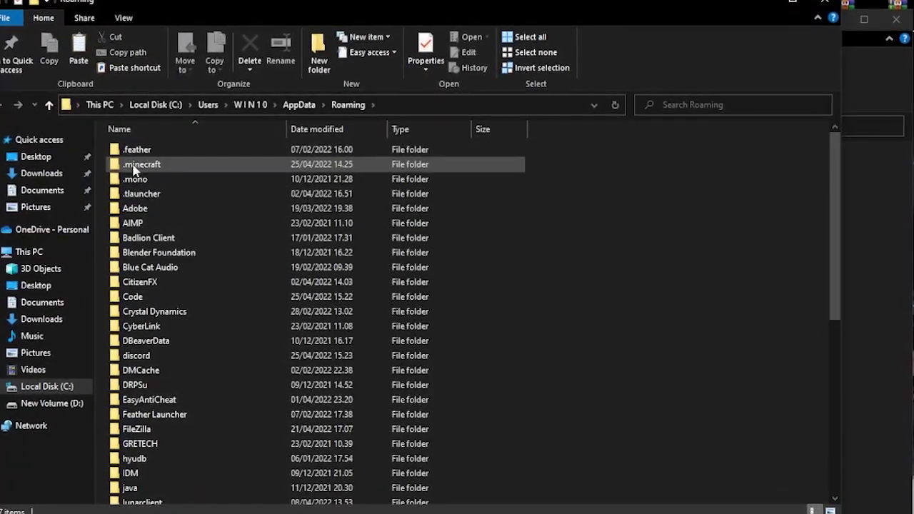
Paste dudul.zip into .minecraft's resourcepacks folder
{"action": "double_click", "coordinate": [142, 165]}
{"action": "scroll", "coordinate": [337, 357], "scroll_direction": "down", "scroll_amount": 3}
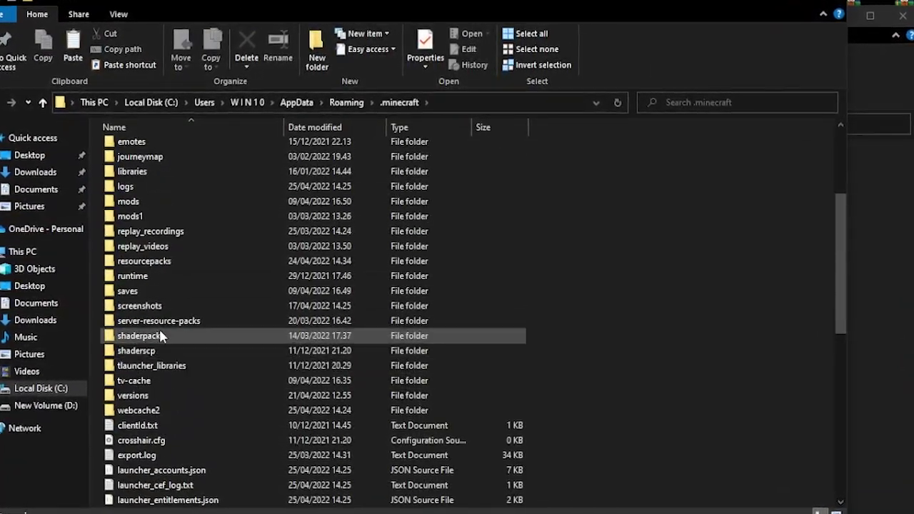
{"action": "double_click", "coordinate": [156, 264]}
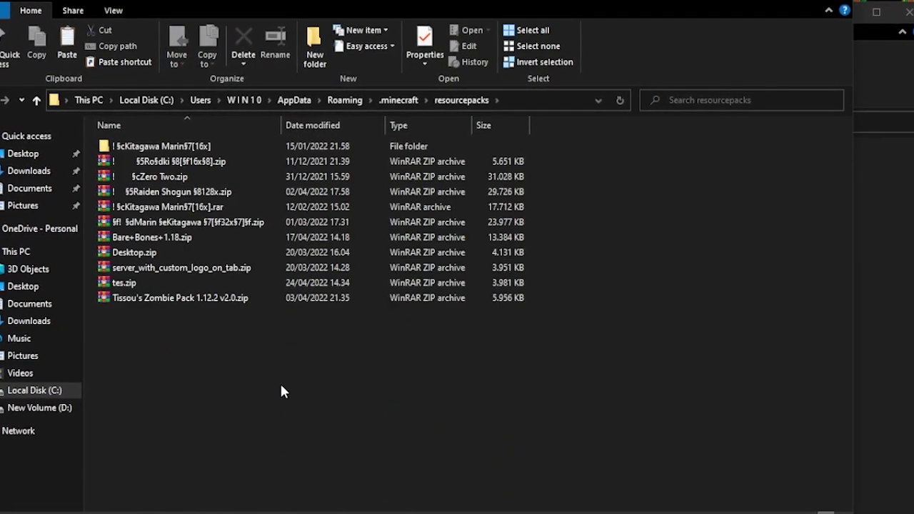
{"action": "right_click", "coordinate": [226, 377]}
{"action": "left_click", "coordinate": [259, 255]}
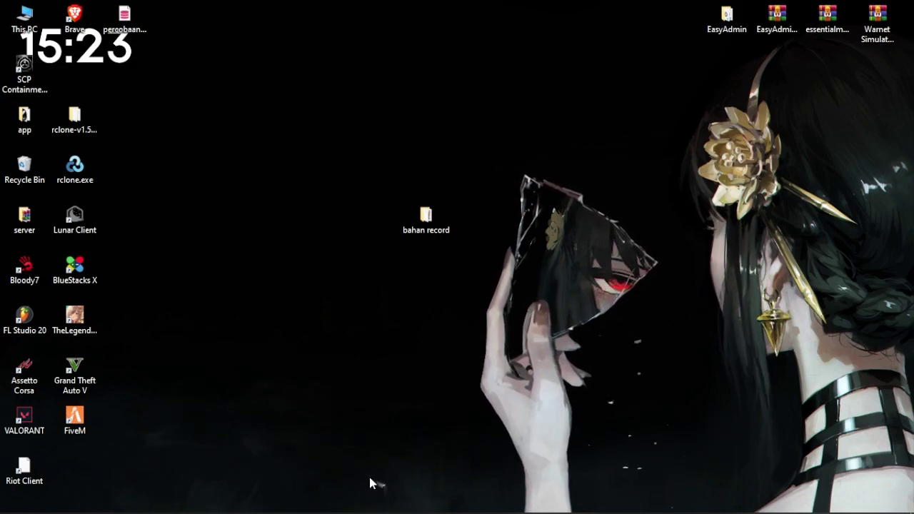
Upload dudul.zip to Dropbox, copy its share link, and return to the AL Store console
{"action": "left_click", "coordinate": [344, 500]}
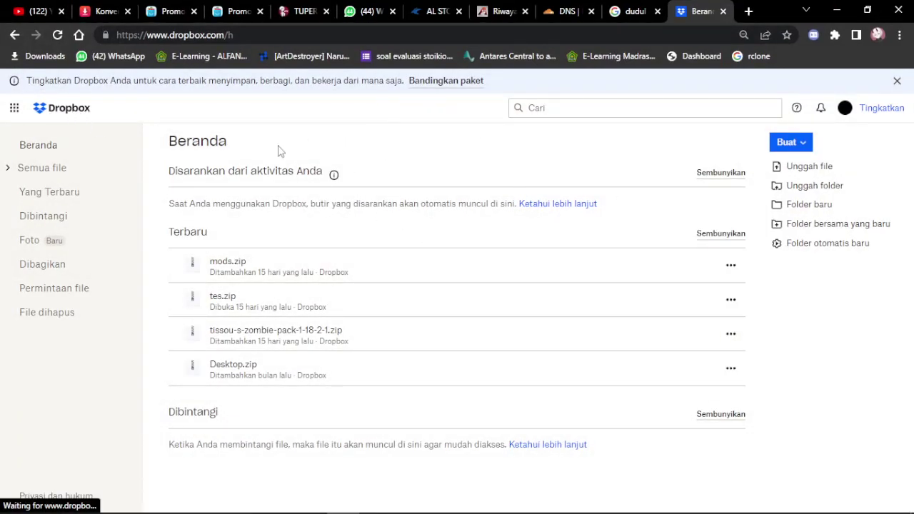
{"action": "key", "text": "alt+Tab"}
{"action": "left_click_drag", "start_coordinate": [643, 207], "coordinate": [400, 414]}
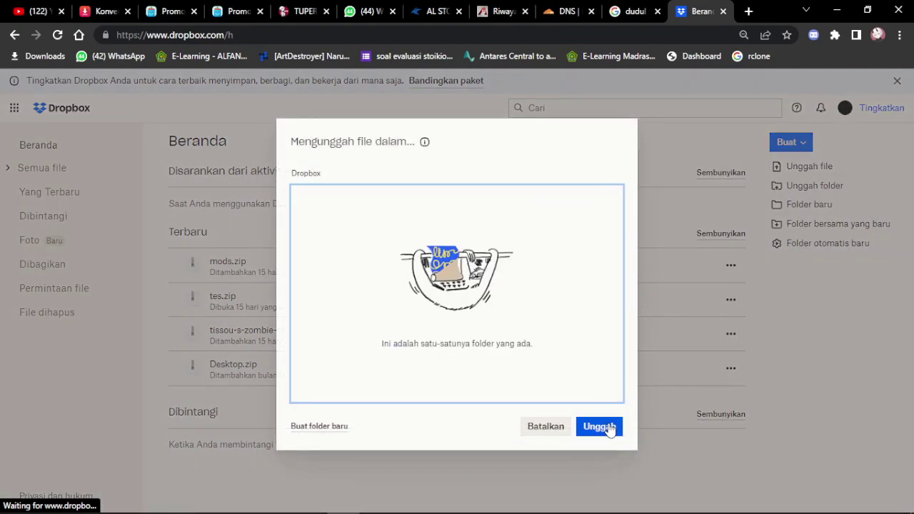
{"action": "left_click", "coordinate": [598, 427]}
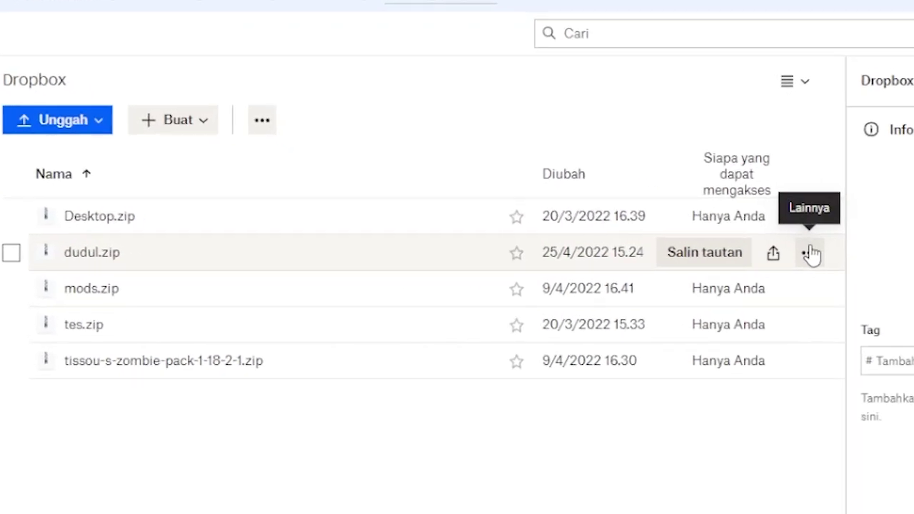
{"action": "left_click", "coordinate": [709, 263]}
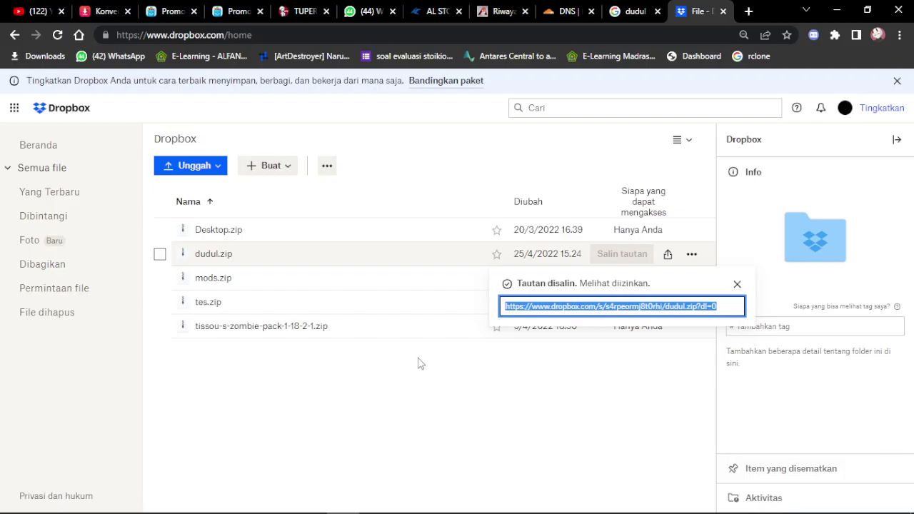
{"action": "left_click", "coordinate": [299, 11]}
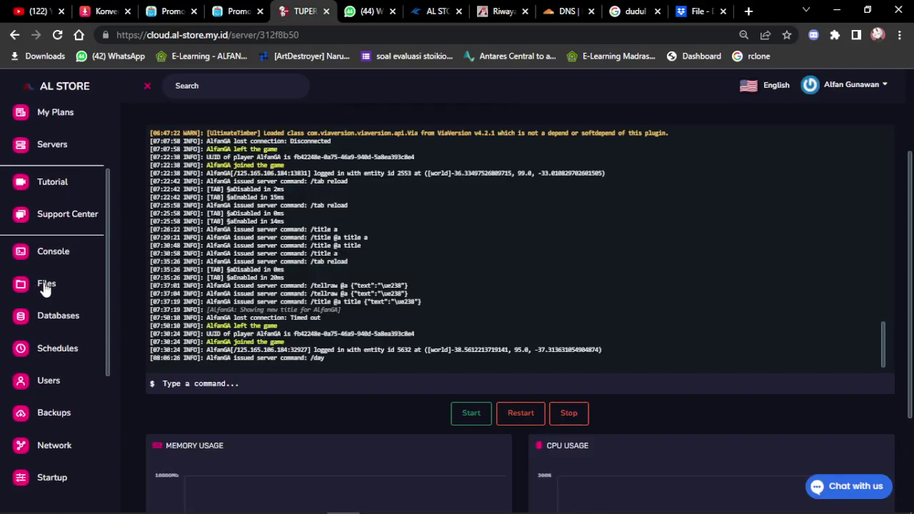
{"action": "left_click", "coordinate": [46, 284]}
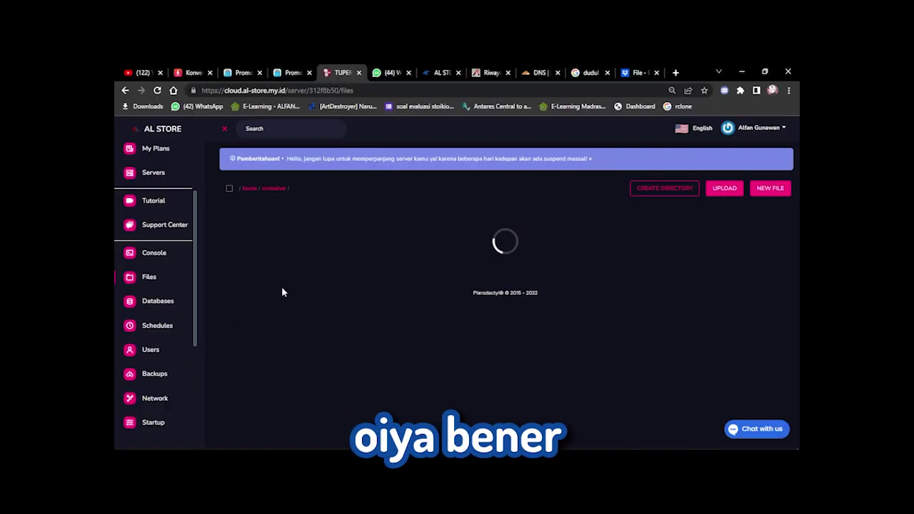
{"action": "scroll", "coordinate": [312, 389], "scroll_direction": "down", "scroll_amount": 5}
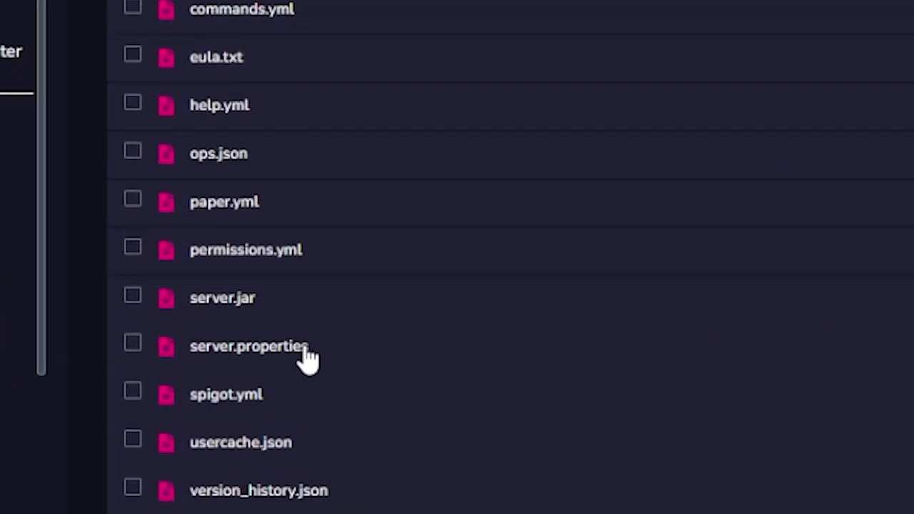
{"action": "left_click", "coordinate": [239, 364]}
{"action": "scroll", "coordinate": [210, 356], "scroll_direction": "down", "scroll_amount": 6}
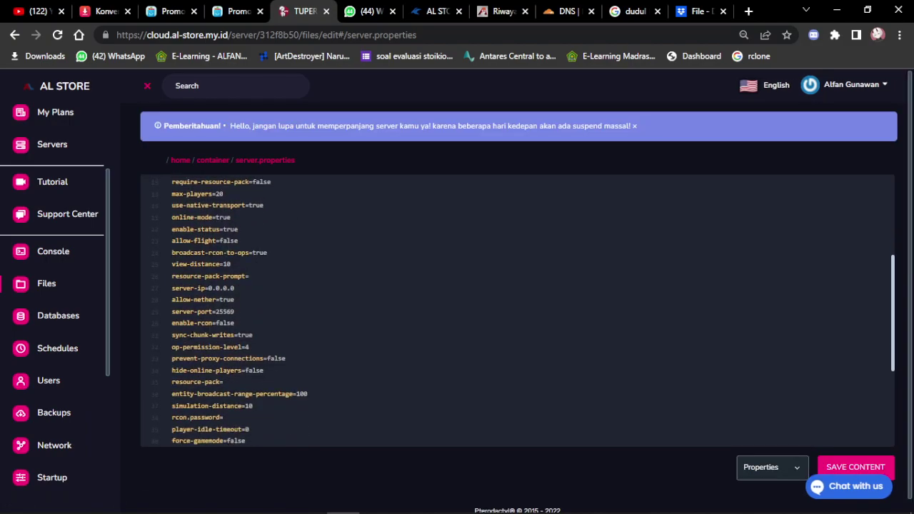
{"action": "scroll", "coordinate": [517, 311], "scroll_direction": "up", "scroll_amount": 6}
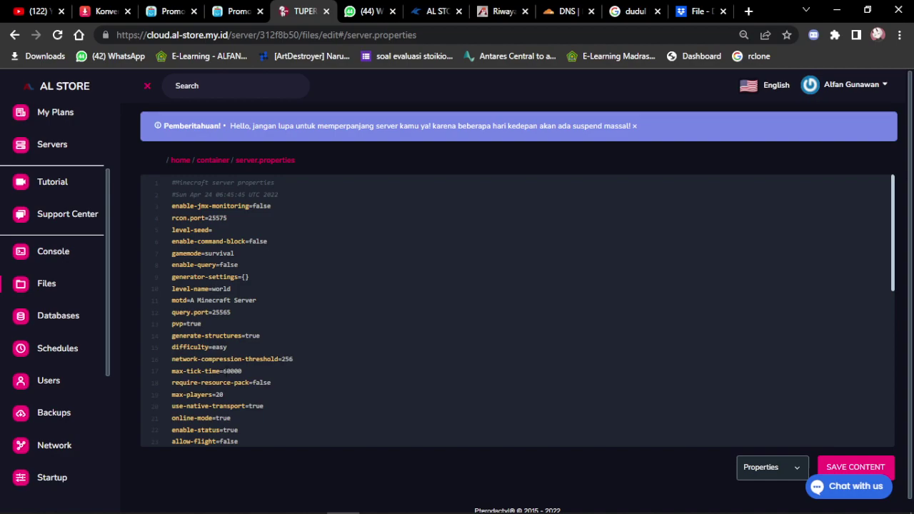
{"action": "scroll", "coordinate": [160, 383], "scroll_direction": "down", "scroll_amount": 5}
Set resource-pack= to the dudul.zip Dropbox link ending ?dl=1, then return to the console
{"action": "left_click", "coordinate": [161, 383]}
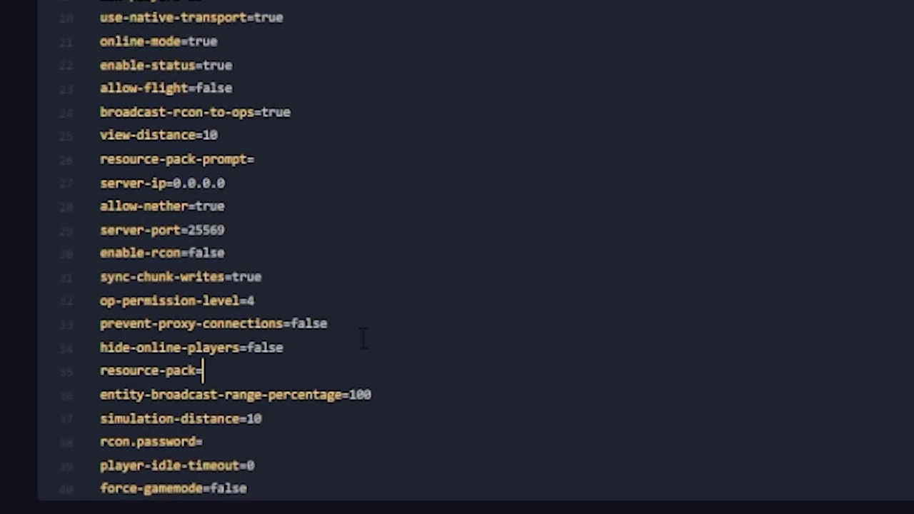
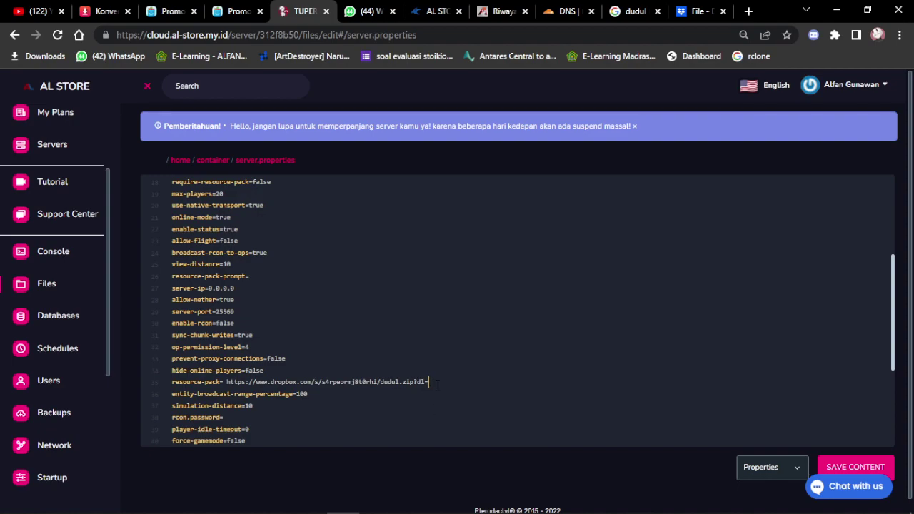
{"action": "scroll", "coordinate": [522, 317], "scroll_direction": "down", "scroll_amount": 5}
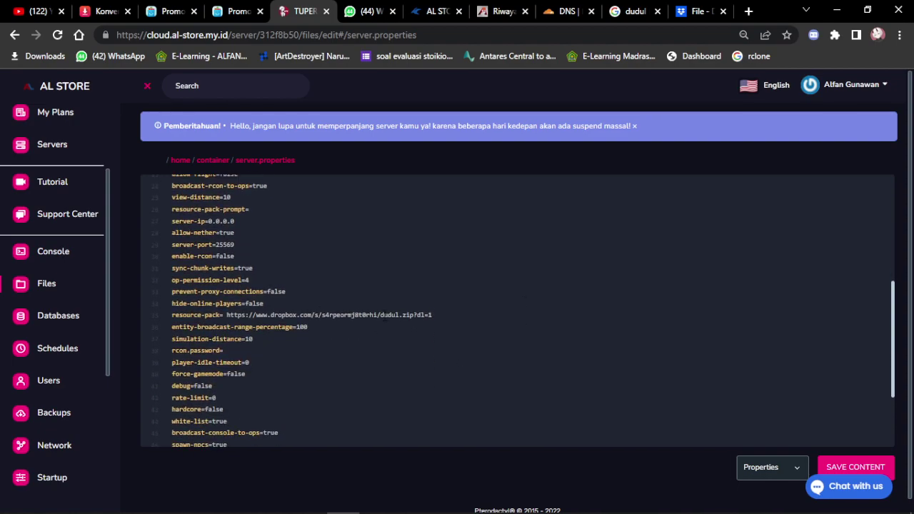
{"action": "left_click", "coordinate": [45, 284]}
{"action": "left_click", "coordinate": [74, 258]}
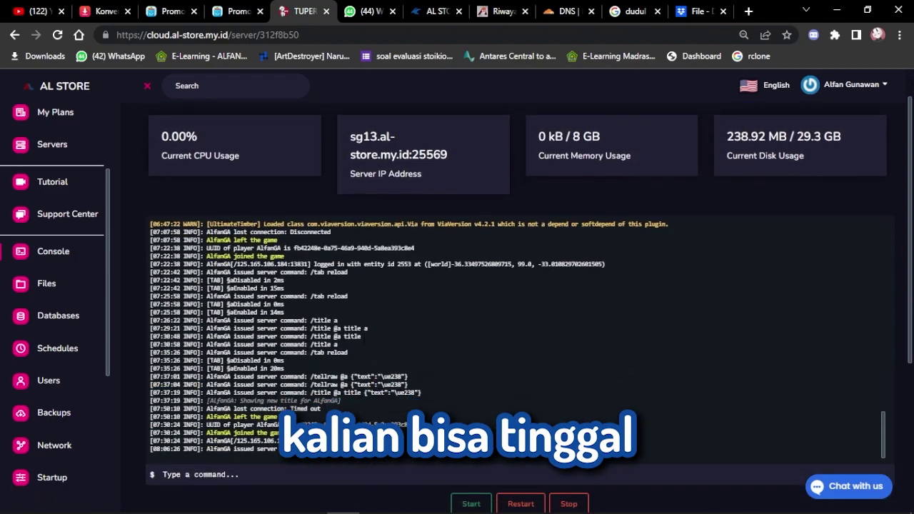
Restart the AL Store server and browse to the plugins/TAB folder
{"action": "scroll", "coordinate": [526, 465], "scroll_direction": "down", "scroll_amount": 2}
{"action": "left_click", "coordinate": [520, 414]}
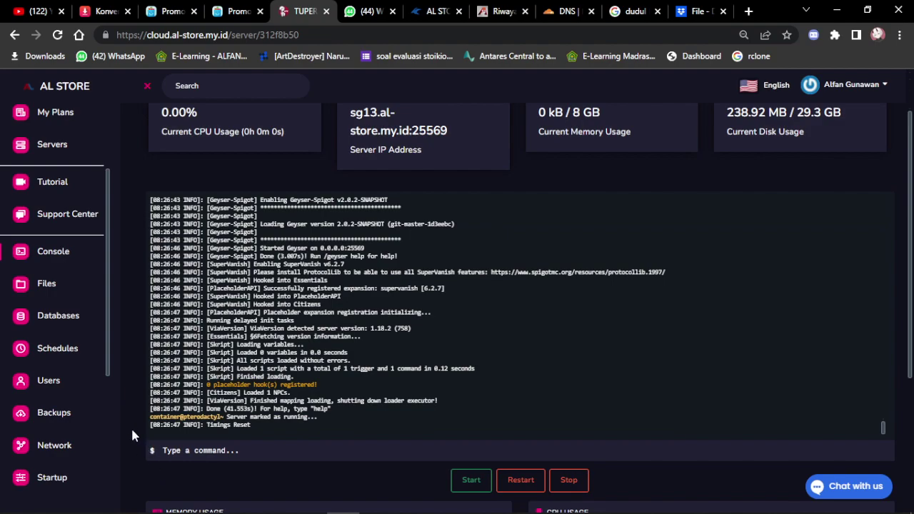
{"action": "left_click", "coordinate": [46, 284]}
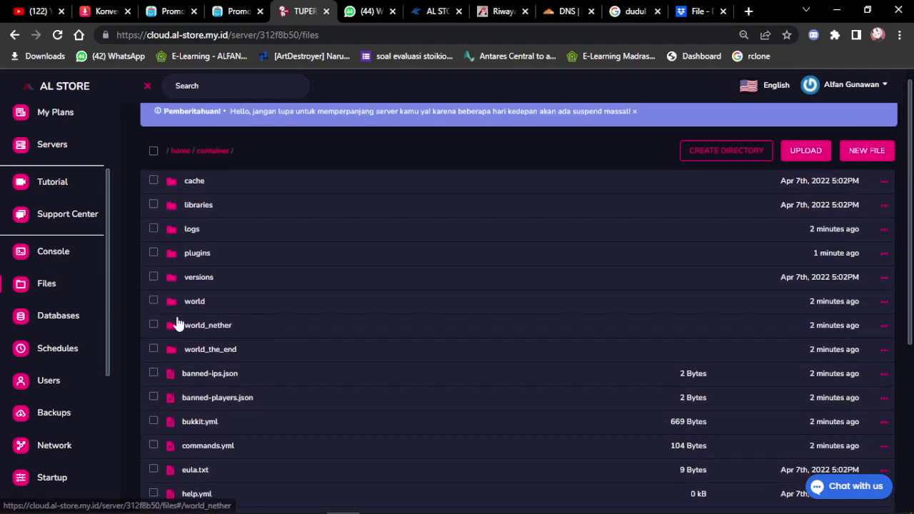
{"action": "left_click", "coordinate": [197, 269]}
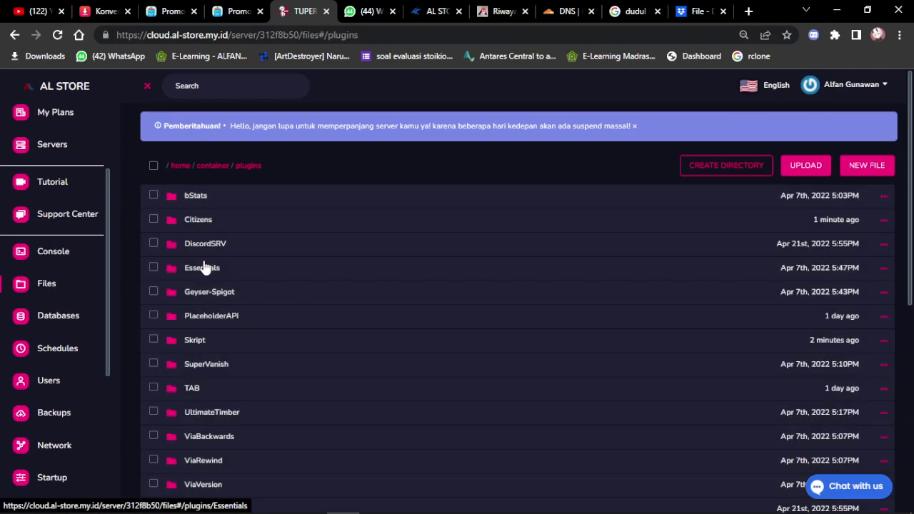
{"action": "scroll", "coordinate": [204, 267], "scroll_direction": "down", "scroll_amount": 1}
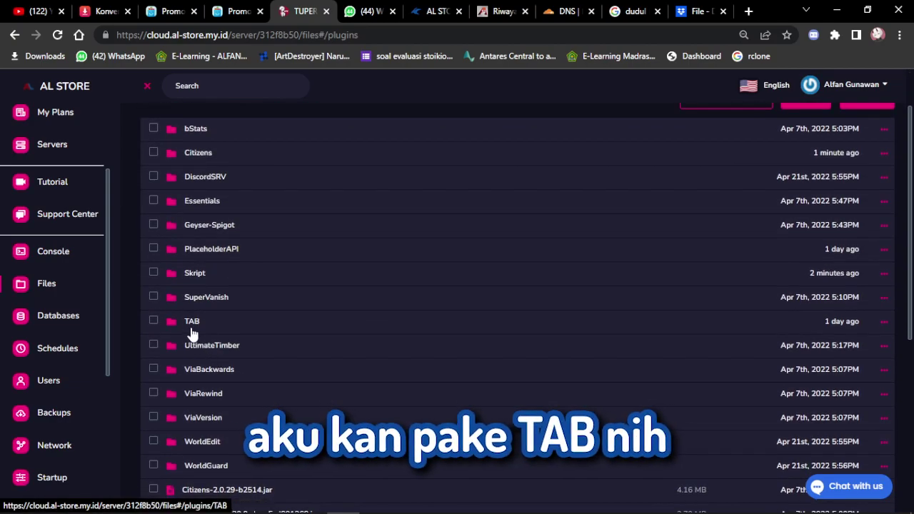
{"action": "left_click", "coordinate": [201, 326]}
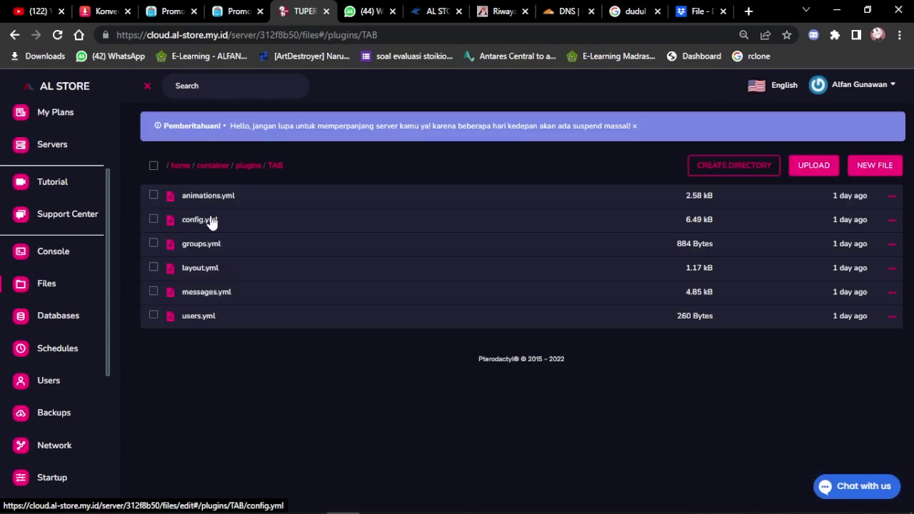
Open the TAB plugin's config.yml in the editor
{"action": "left_click", "coordinate": [211, 221]}
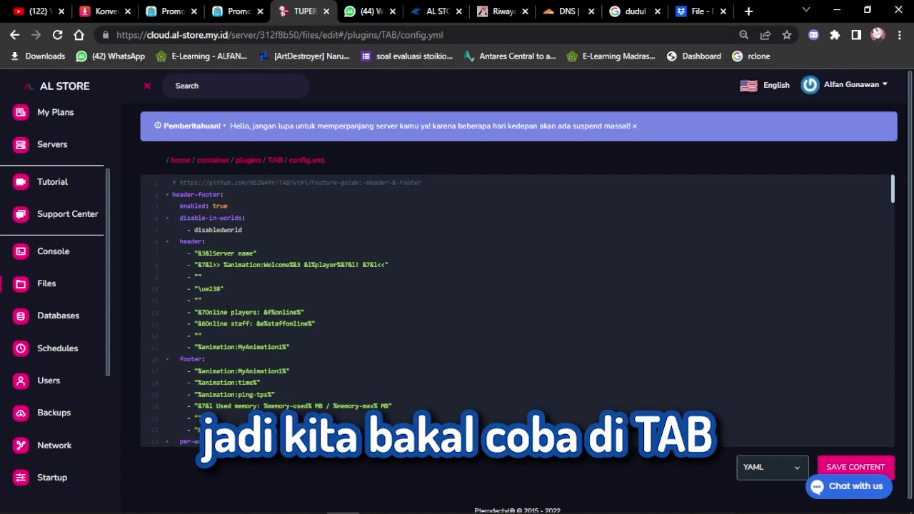
{"action": "scroll", "coordinate": [232, 290], "scroll_direction": "down", "scroll_amount": 1}
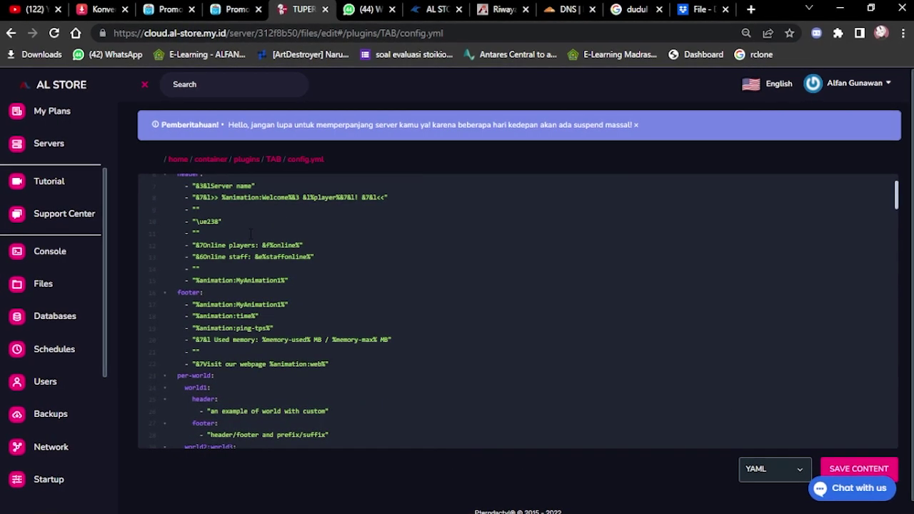
{"action": "scroll", "coordinate": [258, 250], "scroll_direction": "up", "scroll_amount": 1}
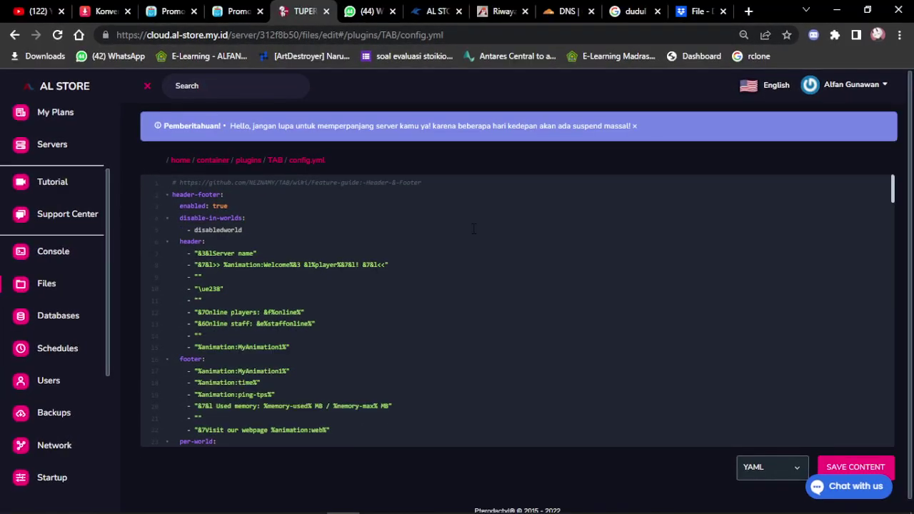
Add blank - "" header entries above and below the "\ue238" glyph line
{"action": "left_click_drag", "start_coordinate": [201, 290], "coordinate": [221, 289]}
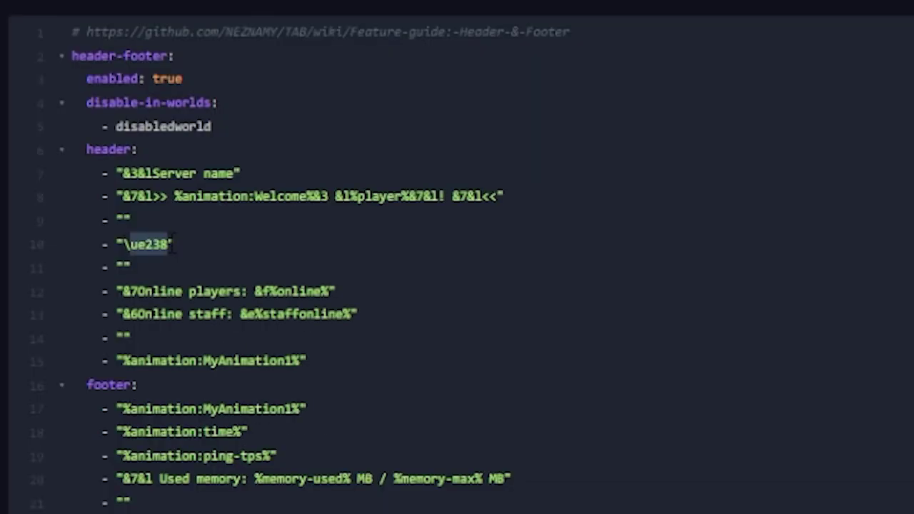
{"action": "left_click", "coordinate": [164, 221]}
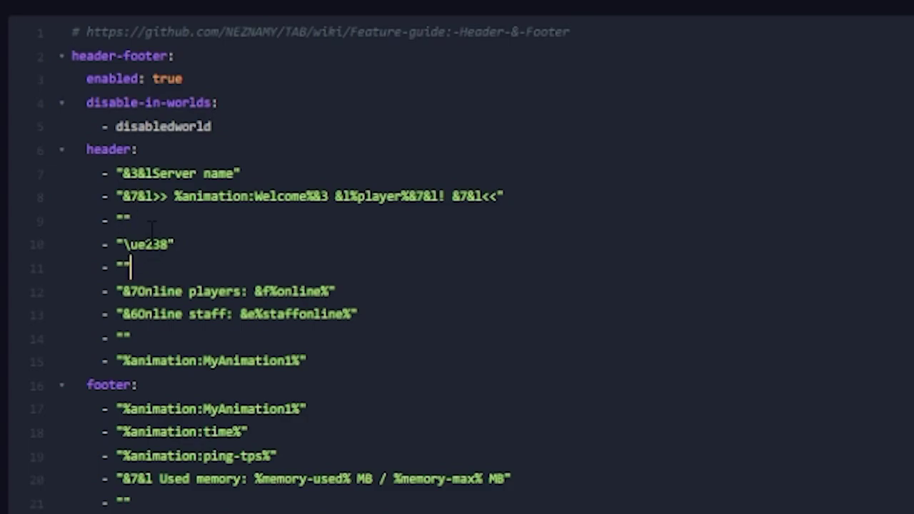
{"action": "key", "text": "shift+Home"}
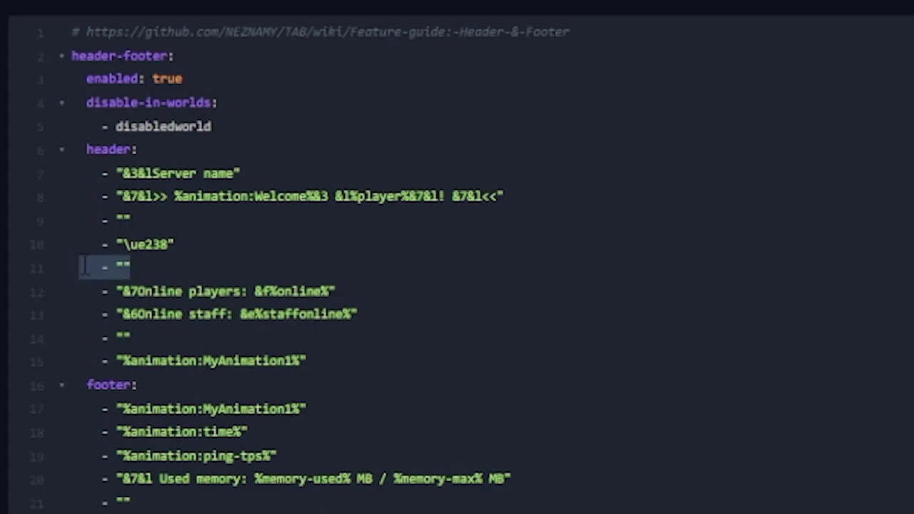
{"action": "left_click", "coordinate": [155, 268]}
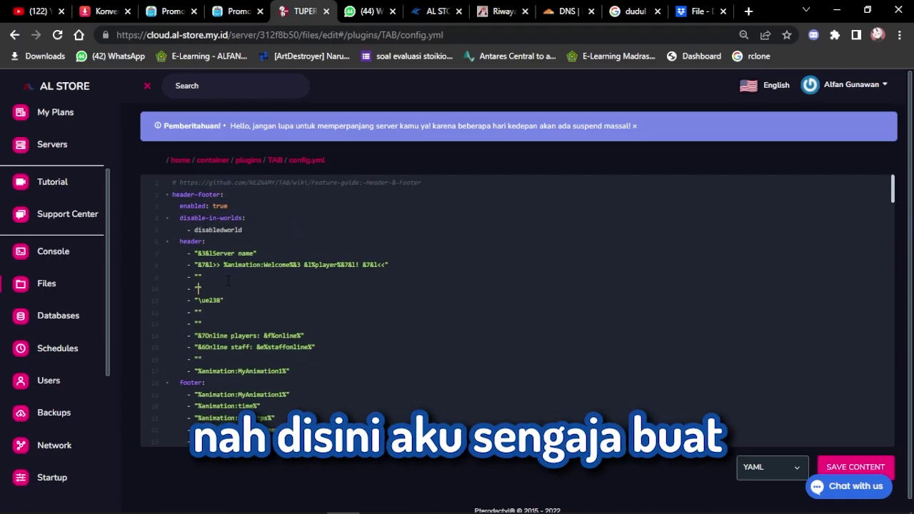
{"action": "left_click_drag", "start_coordinate": [202, 288], "coordinate": [171, 276]}
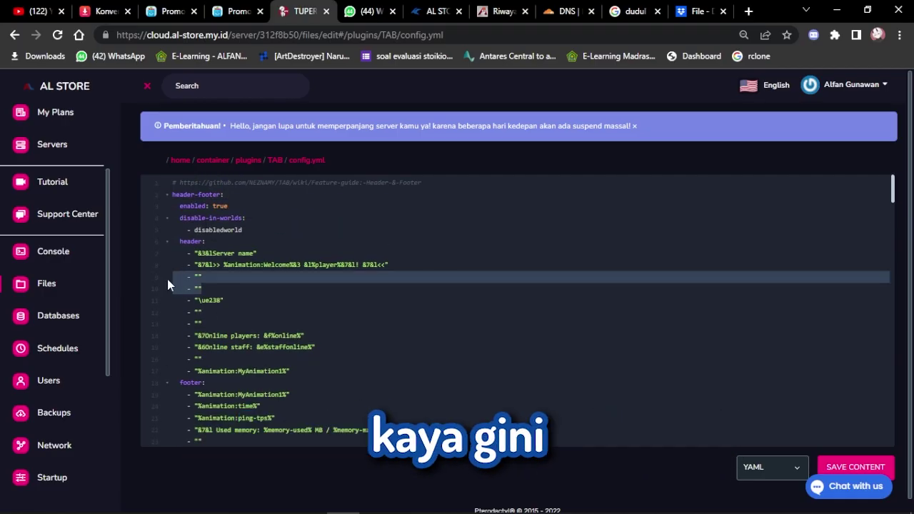
{"action": "left_click", "coordinate": [222, 321]}
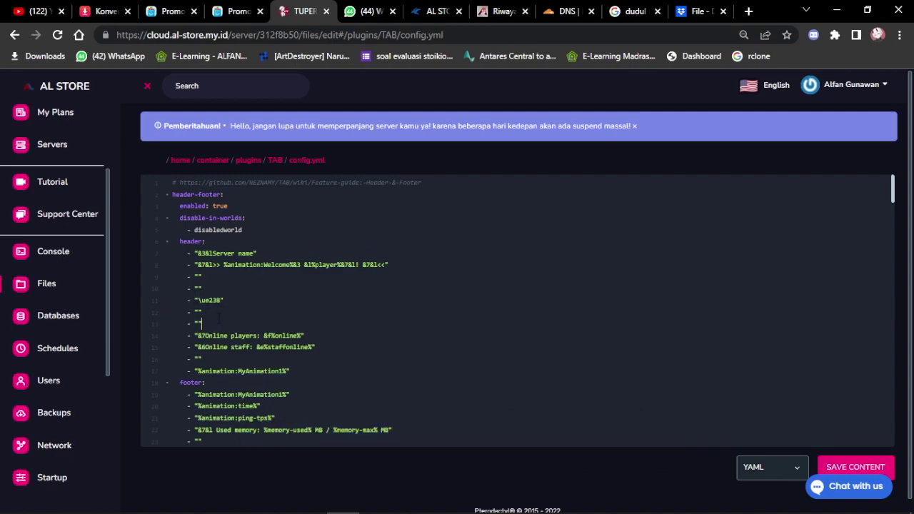